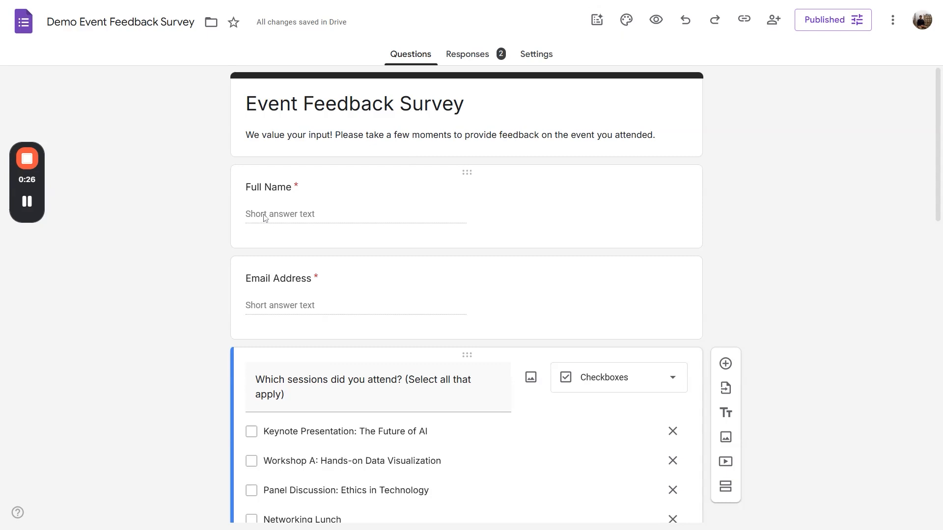
Review all the questions of the Event Feedback Survey form and the summary of its responses
scroll(268, 212, down, 4)
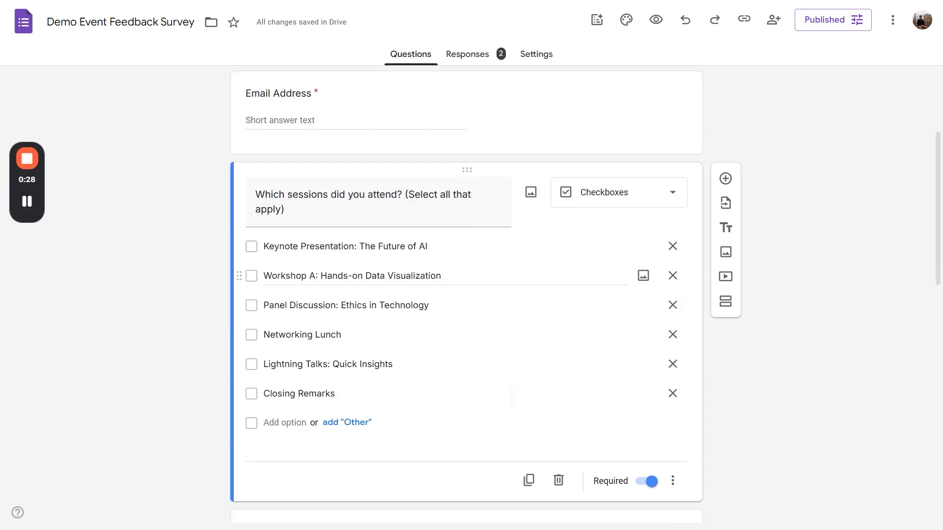
scroll(340, 274, down, 8)
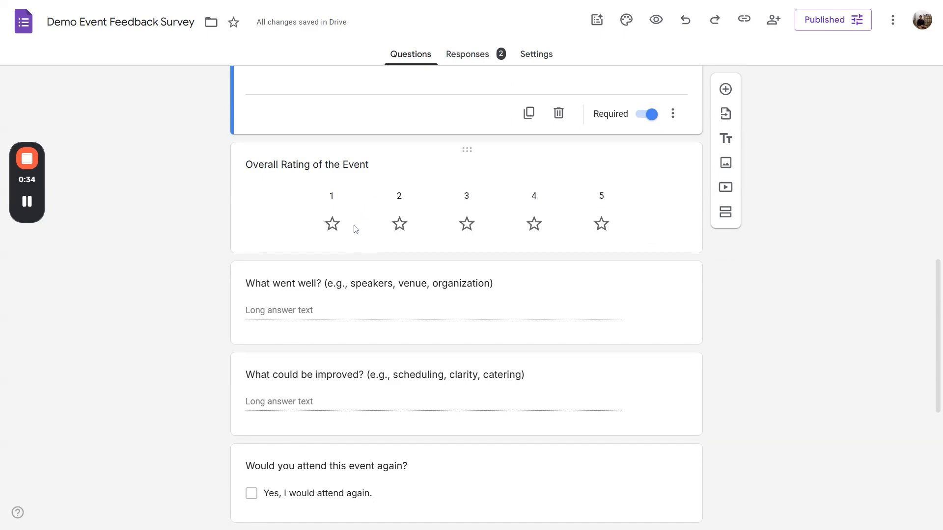
scroll(431, 223, down, 3)
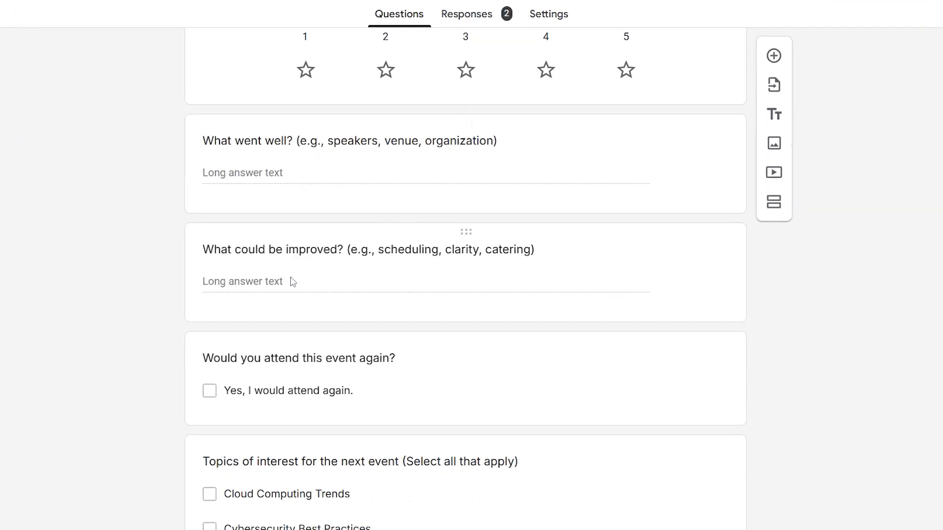
scroll(293, 281, down, 4)
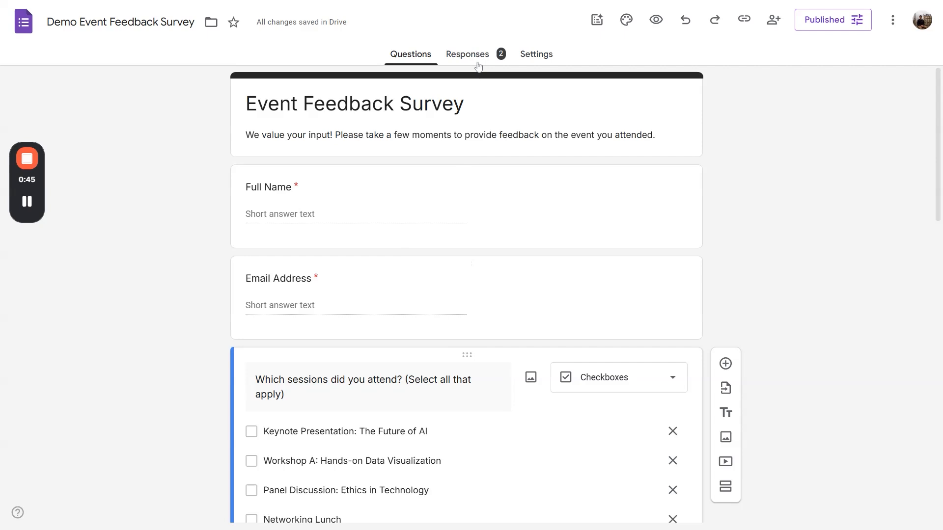
click(471, 57)
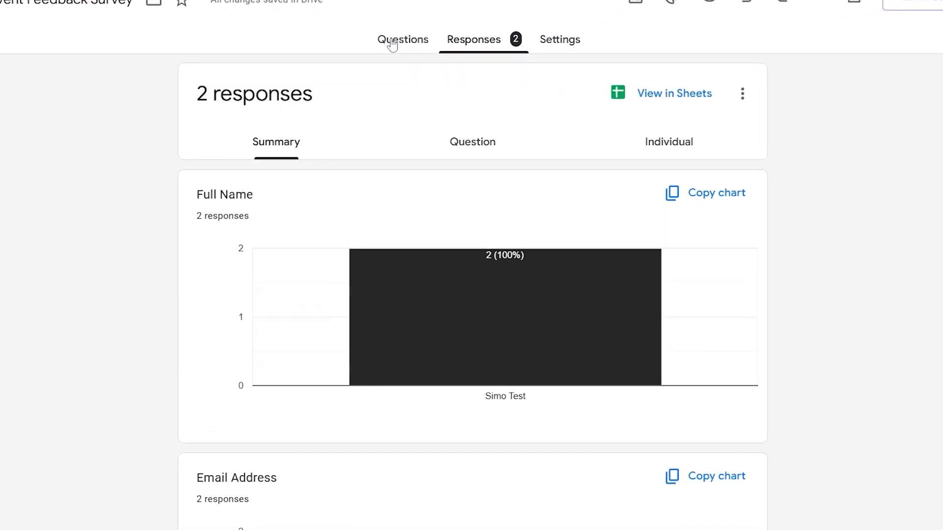
click(398, 41)
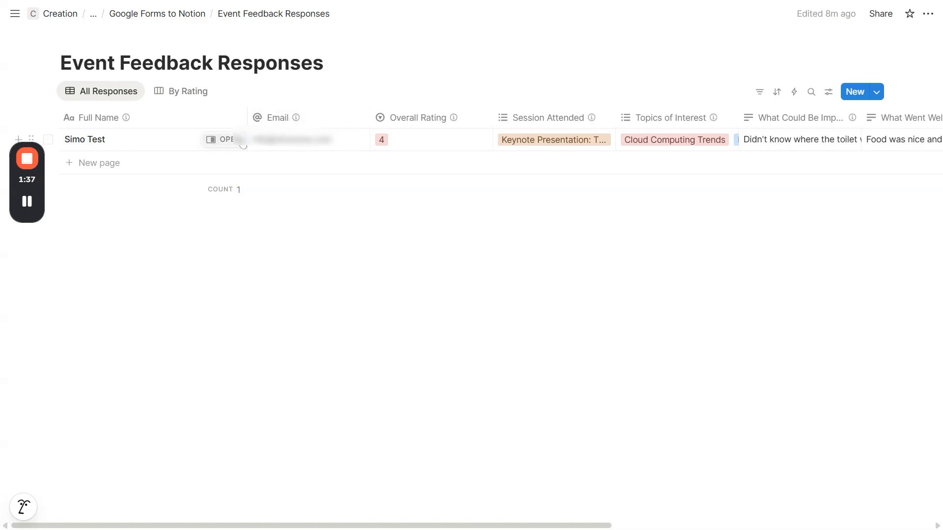
In Notion's Event Feedback Responses database, inspect the response's Contact relation settings and the linked contact's page
click(238, 141)
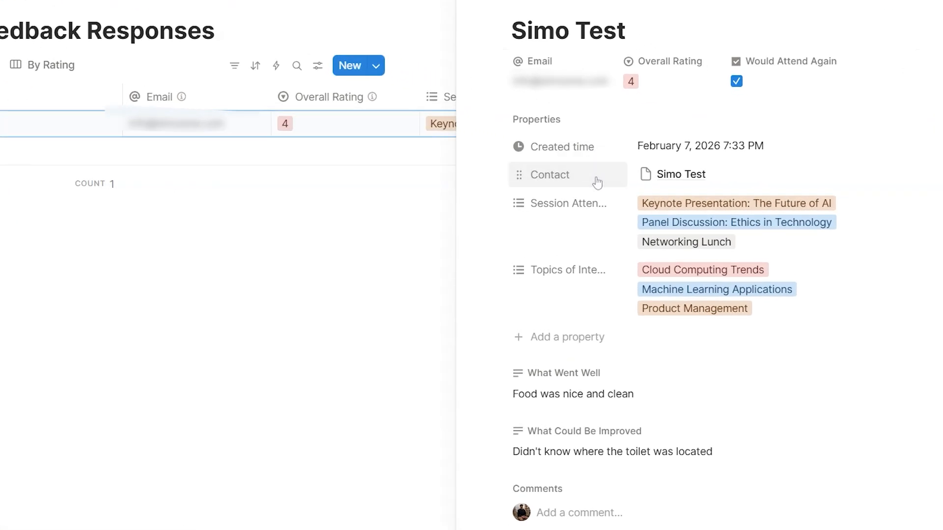
click(598, 183)
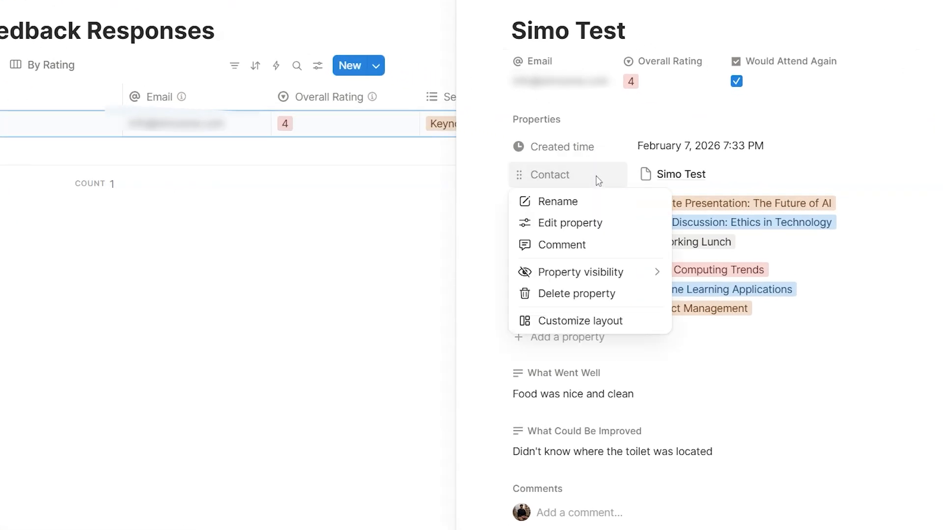
click(588, 232)
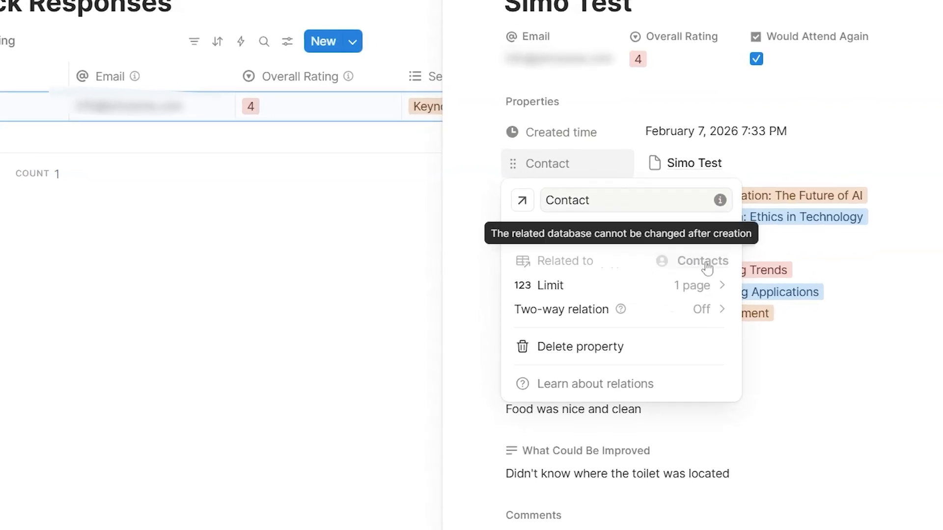
click(803, 193)
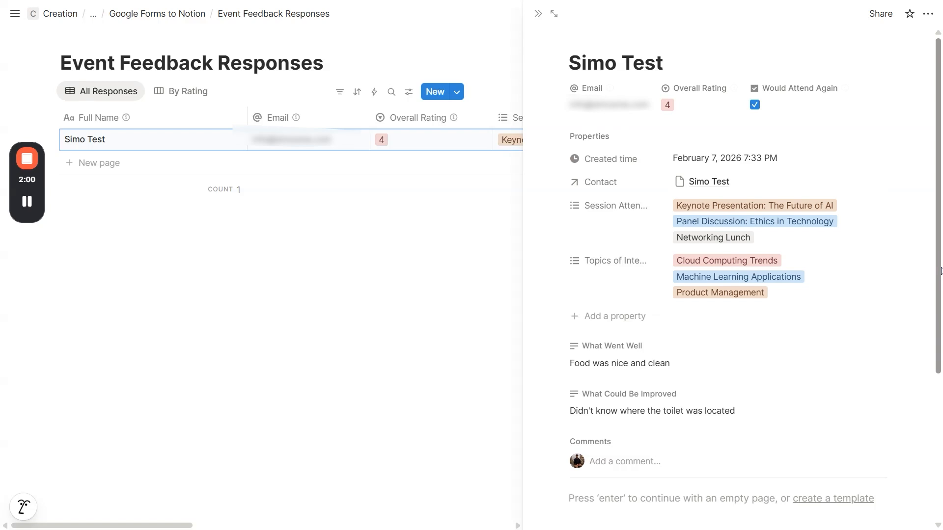
click(698, 186)
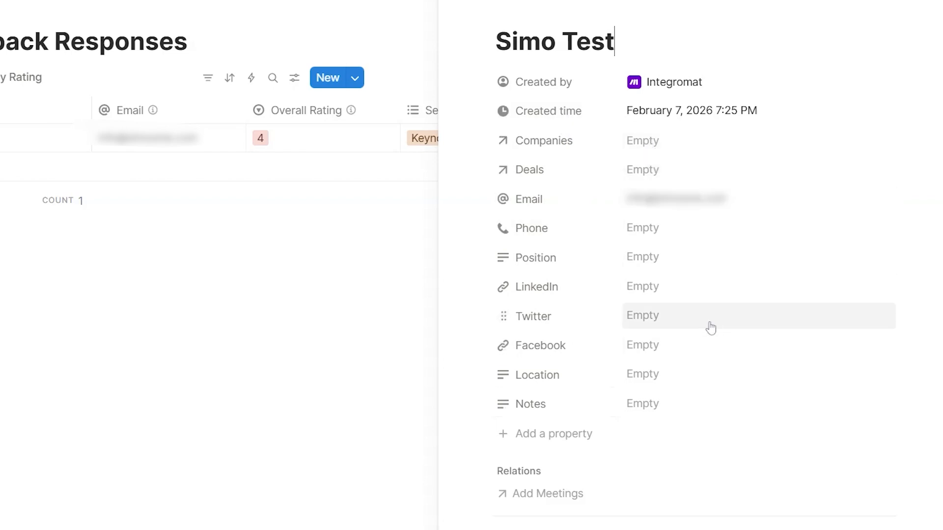
key(Escape)
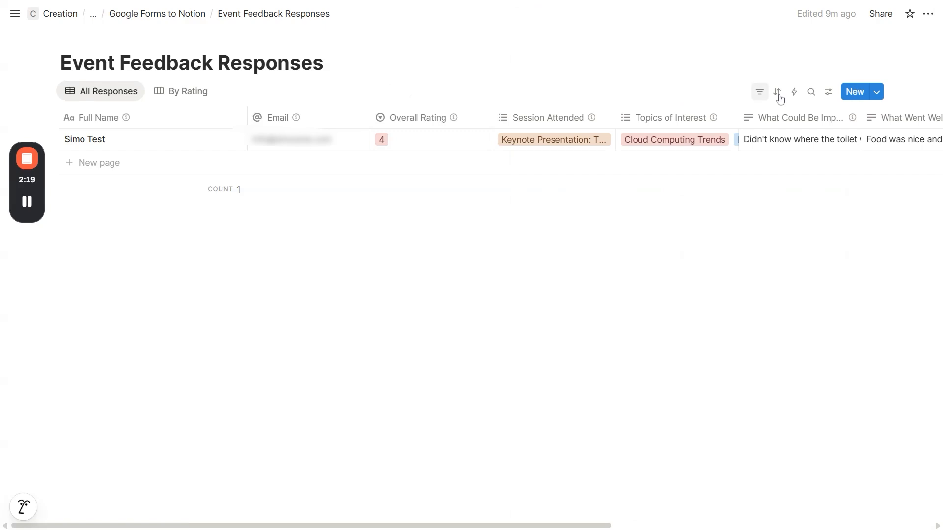
Review the property visibility of the All Responses view and the database's full list of properties
click(829, 92)
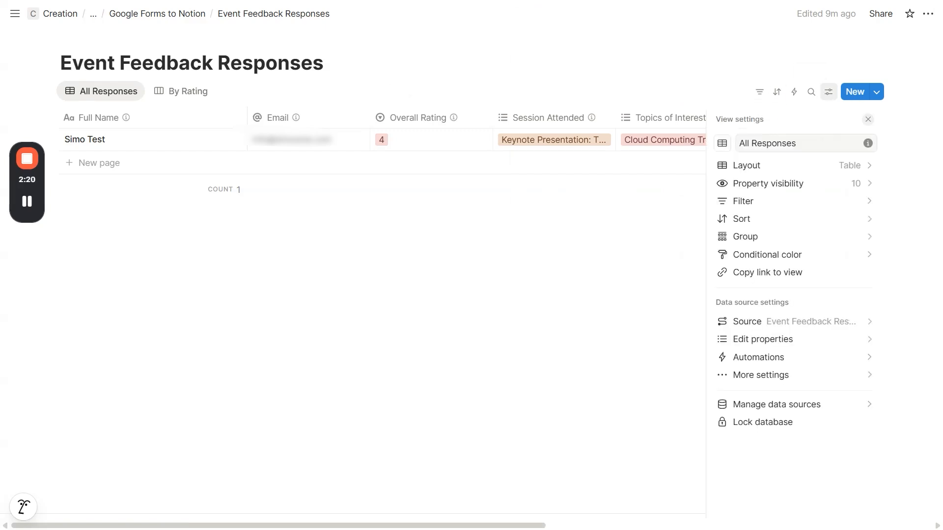
click(783, 188)
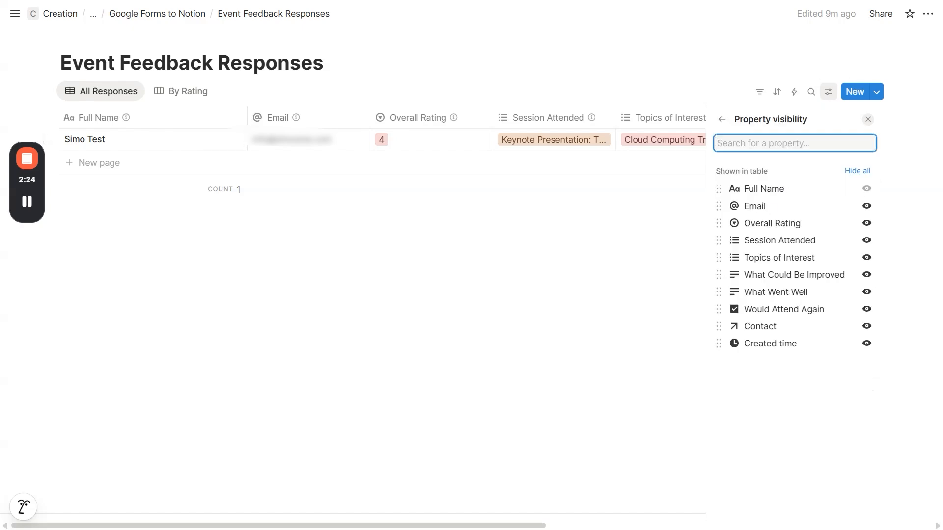
key(Escape)
click(786, 339)
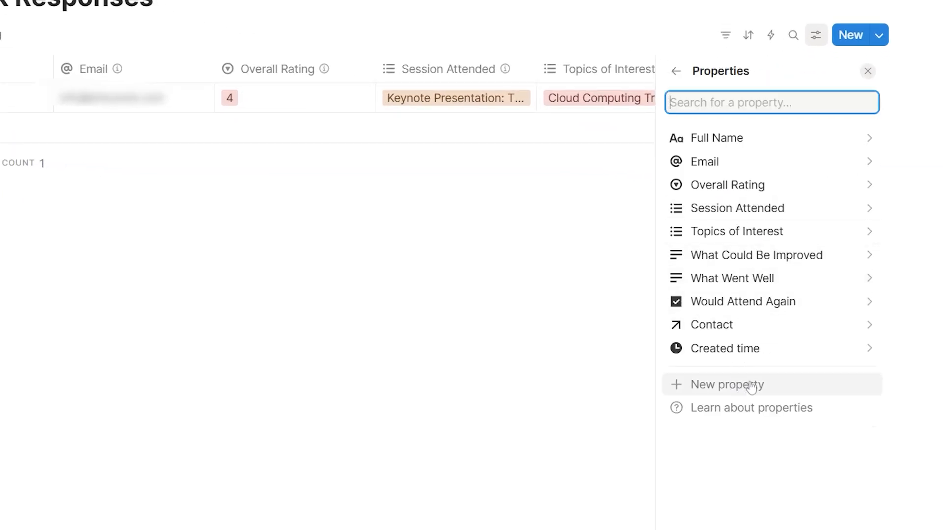
mouse_move(387, 100)
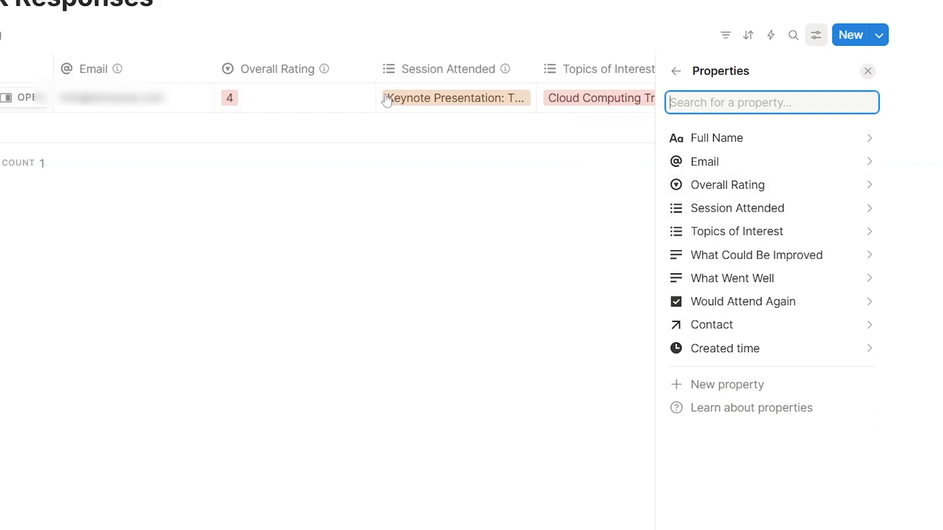
View the layout of the response's page and the By Rating board, returning to the All Responses view
click(27, 98)
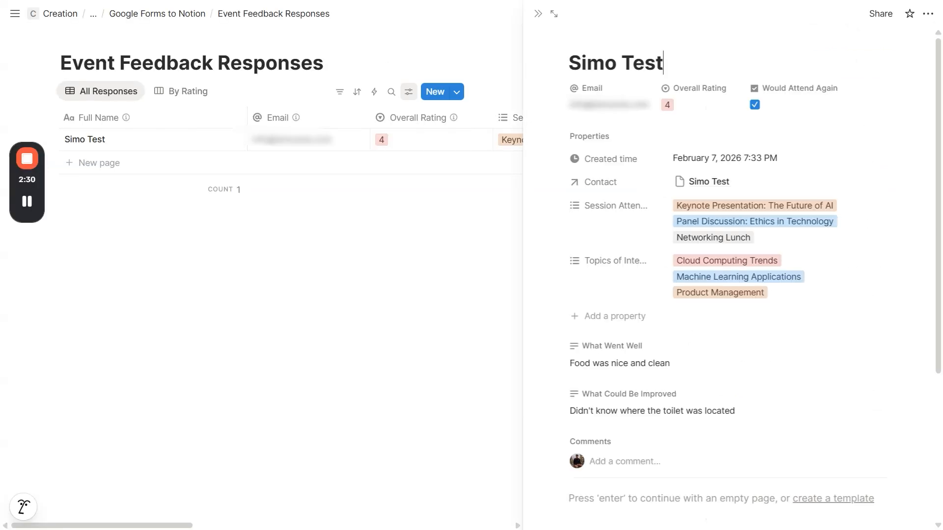
click(539, 18)
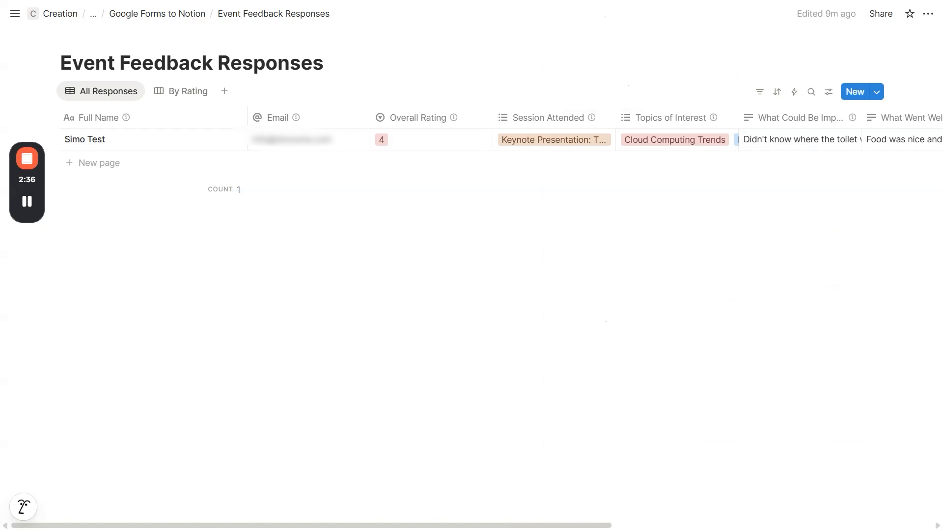
click(187, 96)
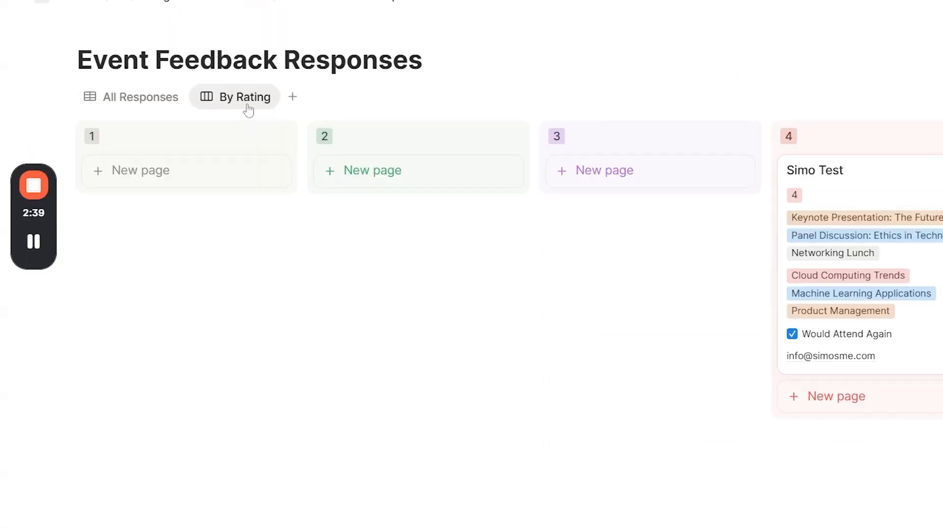
click(160, 104)
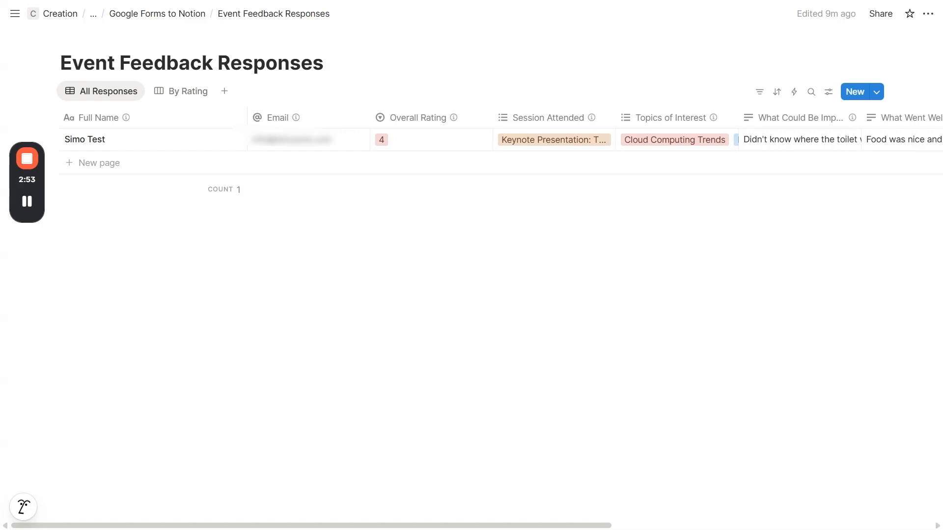
Add a text property named Sentiment to the response's page and open its AI autofill settings
click(829, 92)
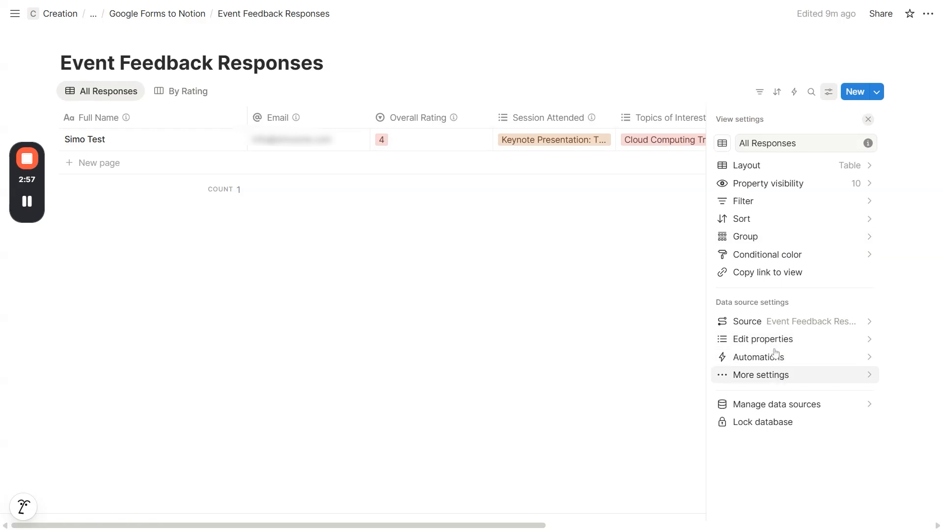
click(84, 126)
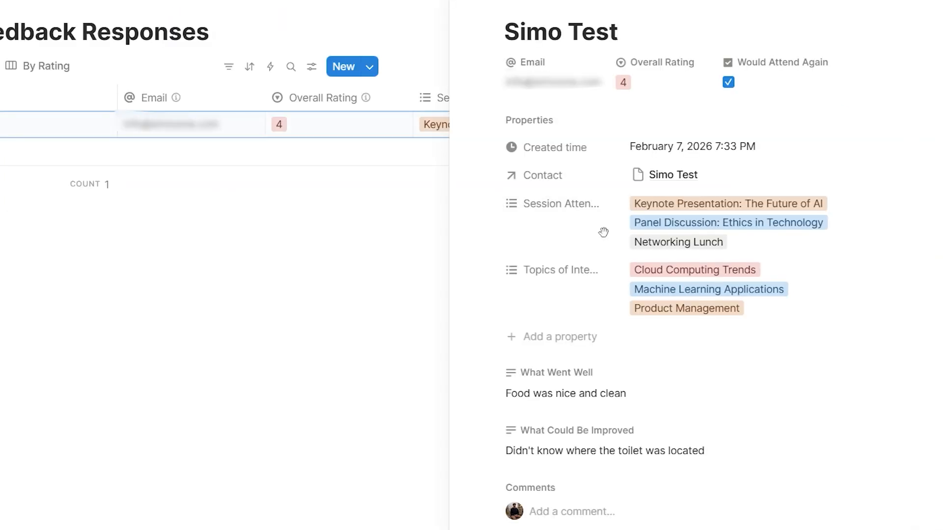
scroll(603, 232, down, 3)
click(592, 268)
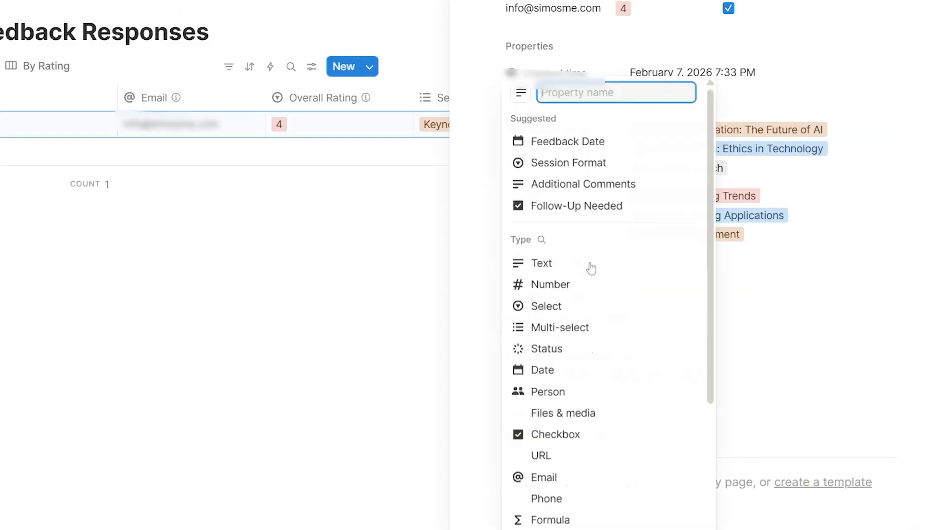
click(586, 261)
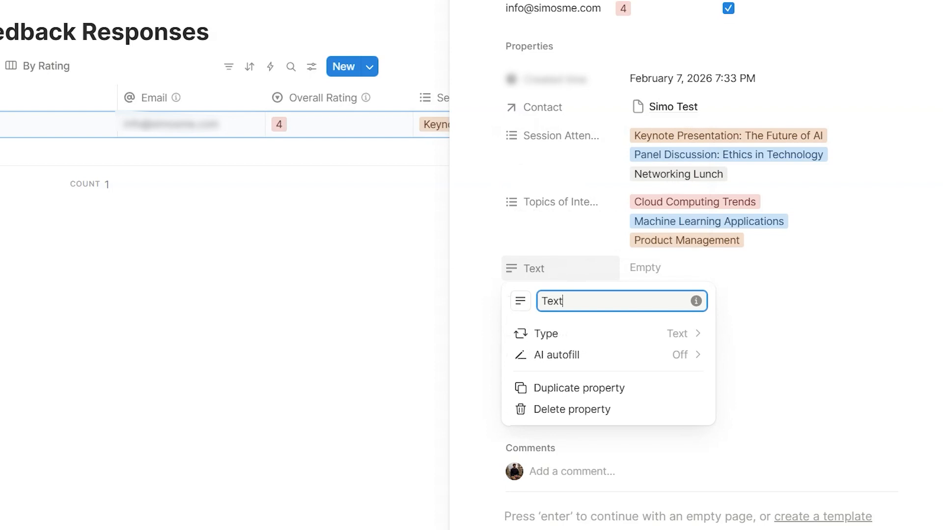
key(BackSpace)
key(BackSpace)
key(BackSpace)
key(BackSpace)
text(Set)
text(ntiment)
key(Return)
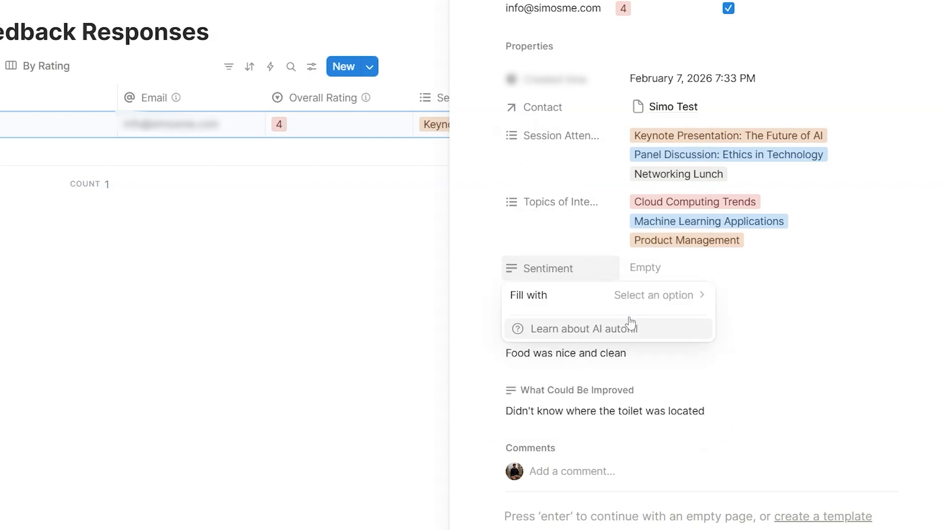
Set Sentiment to custom autofill with the prompt "Define the sentiment of this data" and auto-update on page edits, and generate its text
click(688, 295)
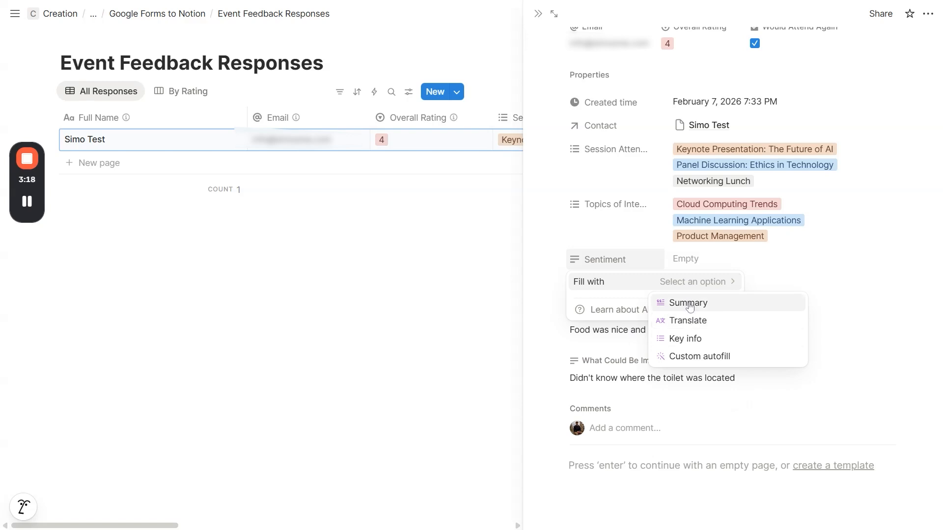
click(695, 357)
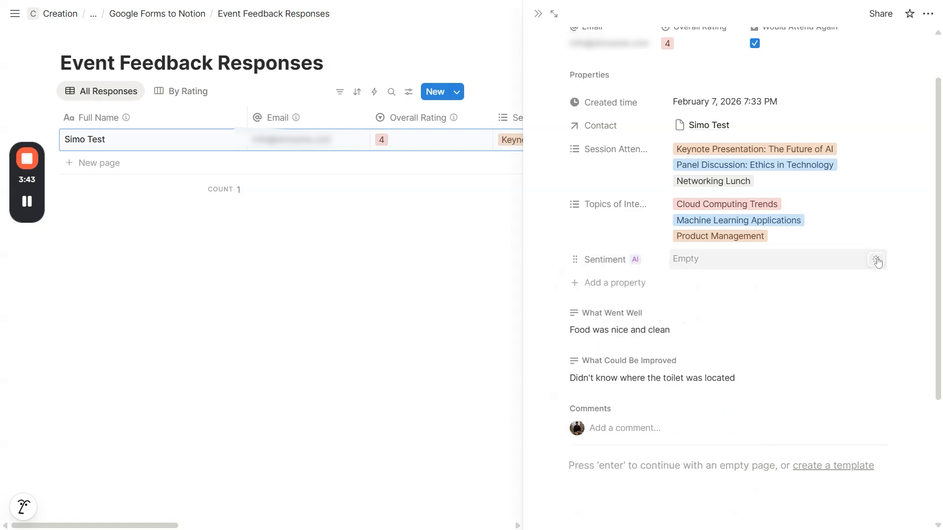
click(817, 259)
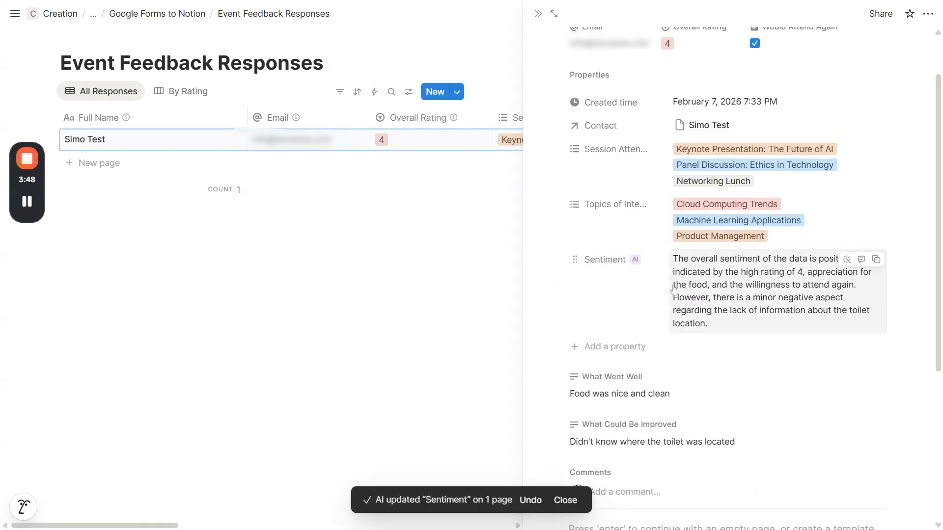
Review the Sentiment property's AI autofill prompt and auto-update setting, and return to the responses table
click(620, 264)
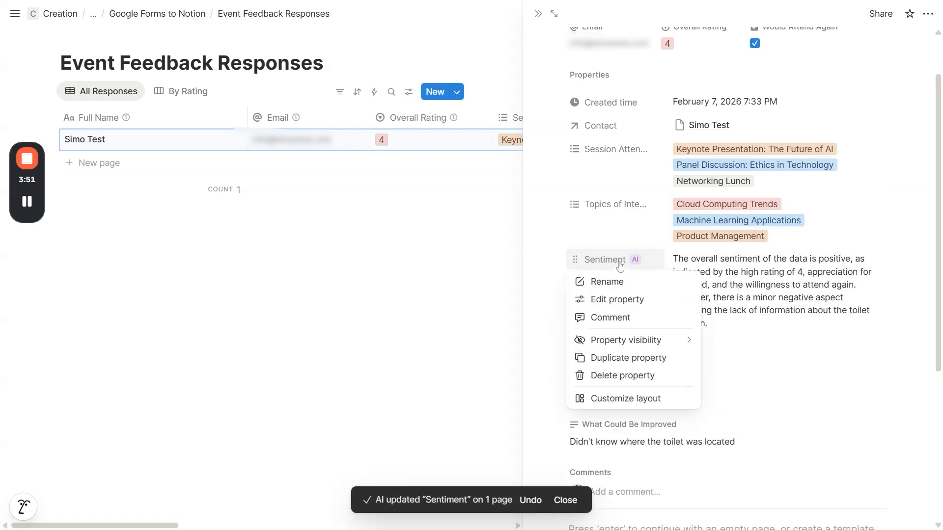
click(618, 300)
click(661, 332)
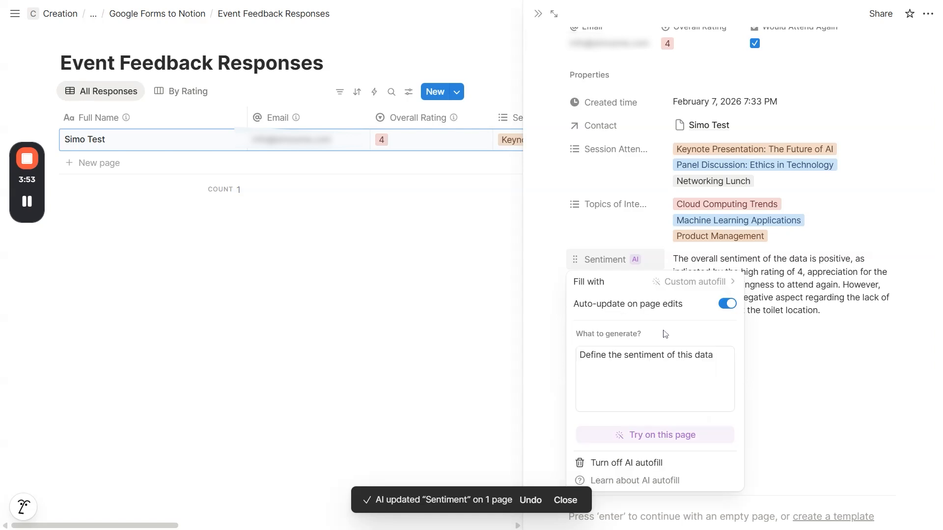
click(656, 376)
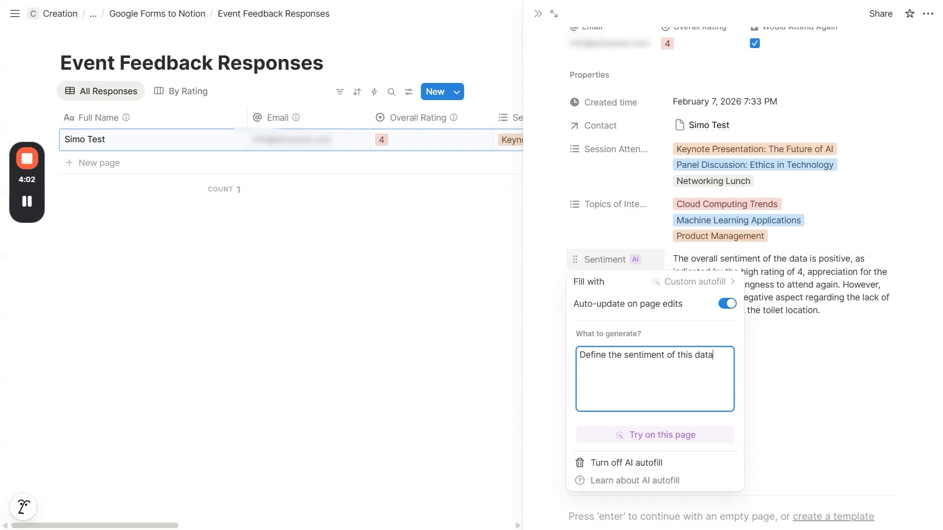
click(775, 335)
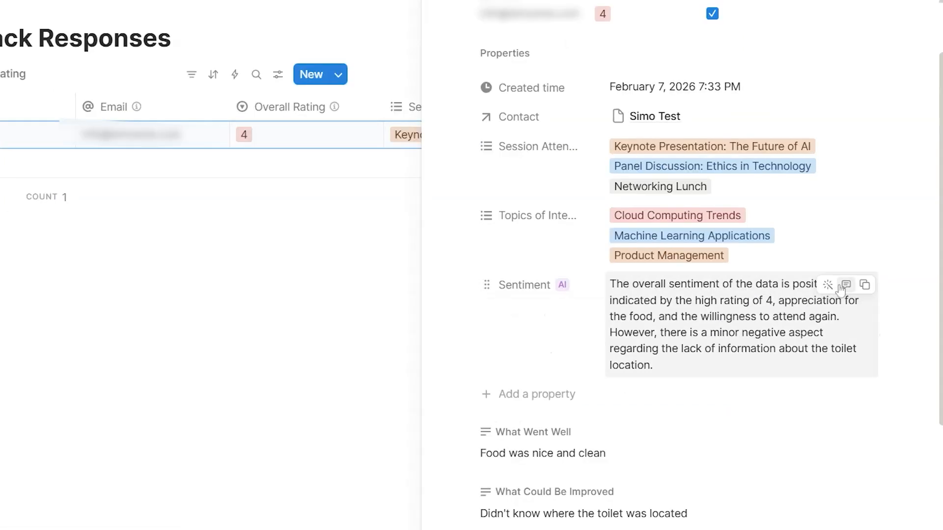
key(Escape)
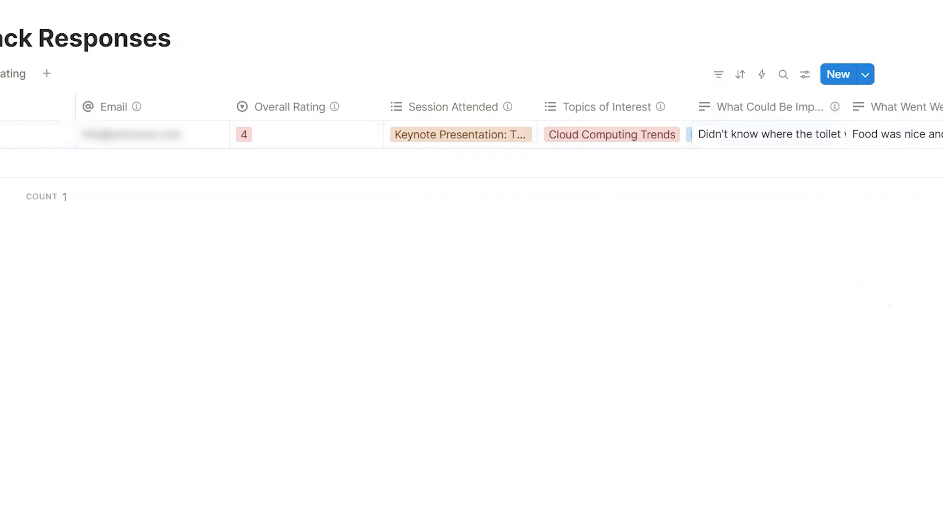
Switch to the Make scenario Demo - Google Forms to Notion and open the settings of its Google Forms Watch Responses module
key(ctrl+Tab)
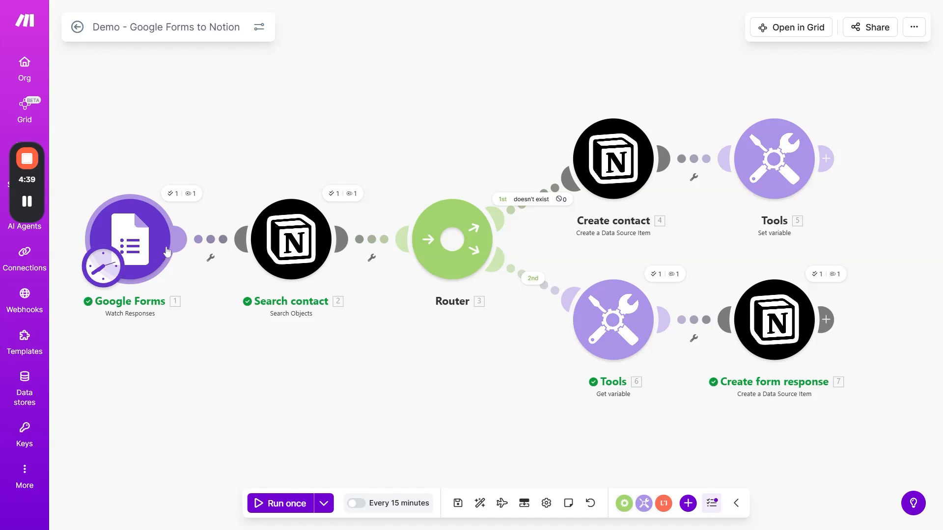
click(149, 229)
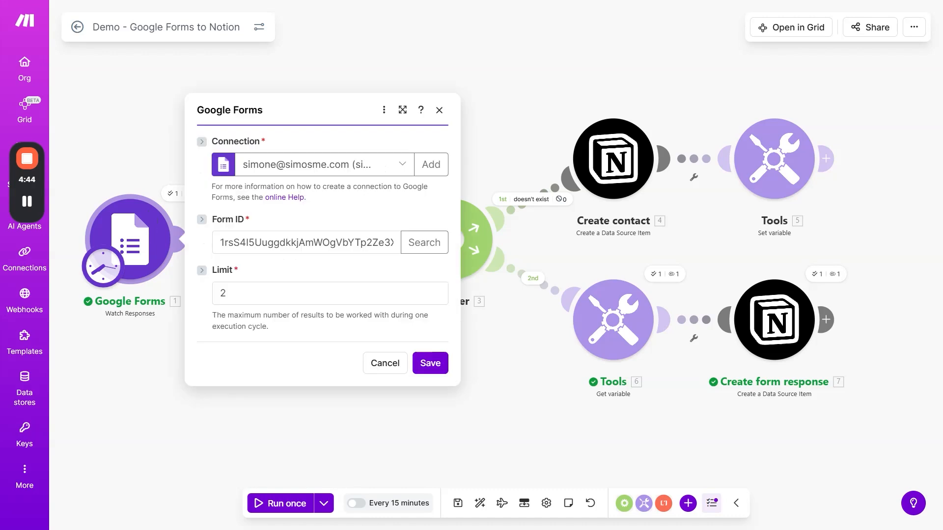
Review the Google Forms Watch Responses module's connection, form ID and limit, along with the scenario's schedule settings
click(403, 110)
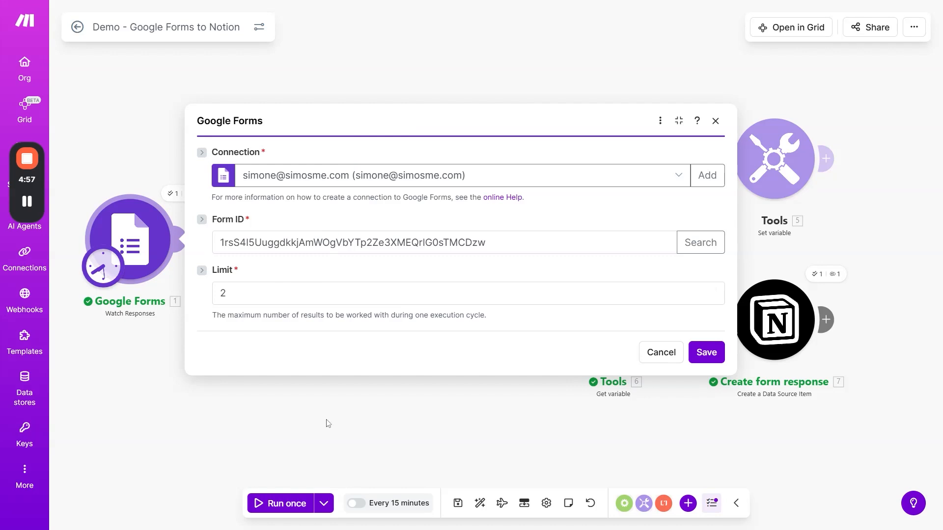
click(338, 433)
click(398, 503)
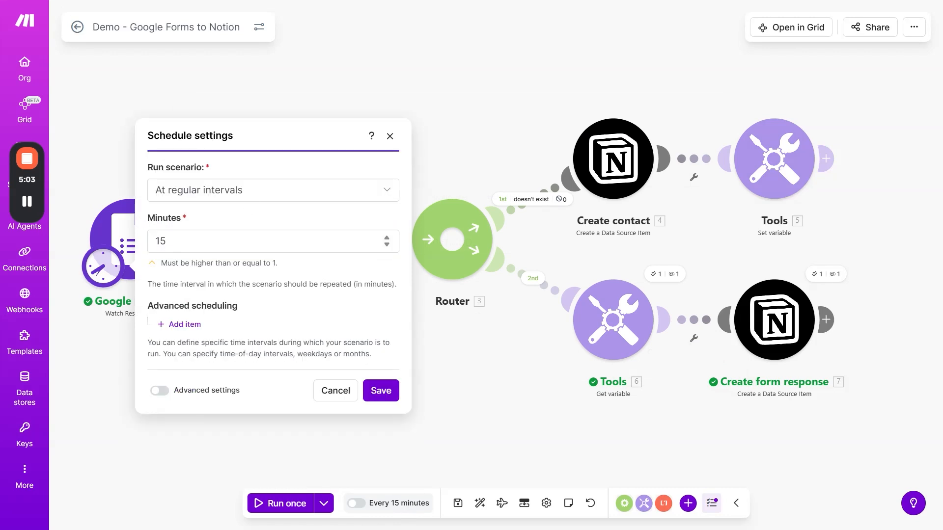
click(473, 354)
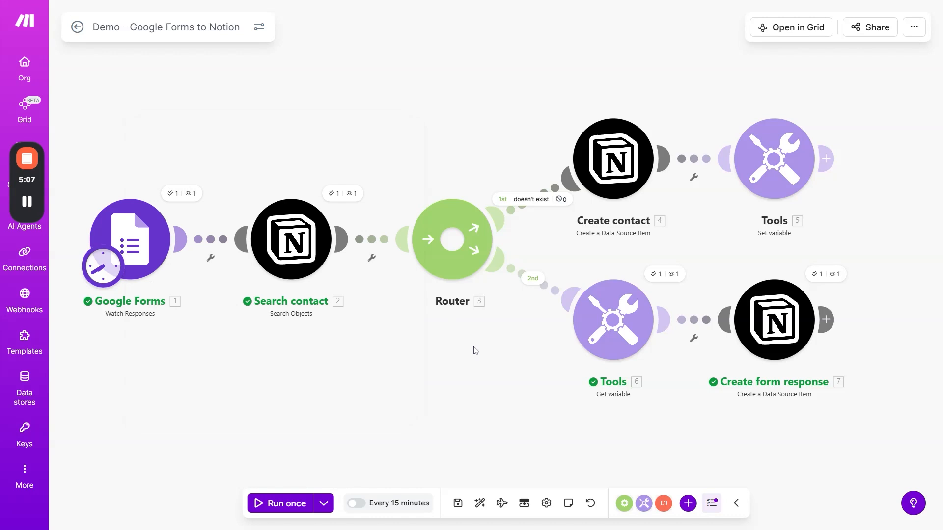
click(130, 239)
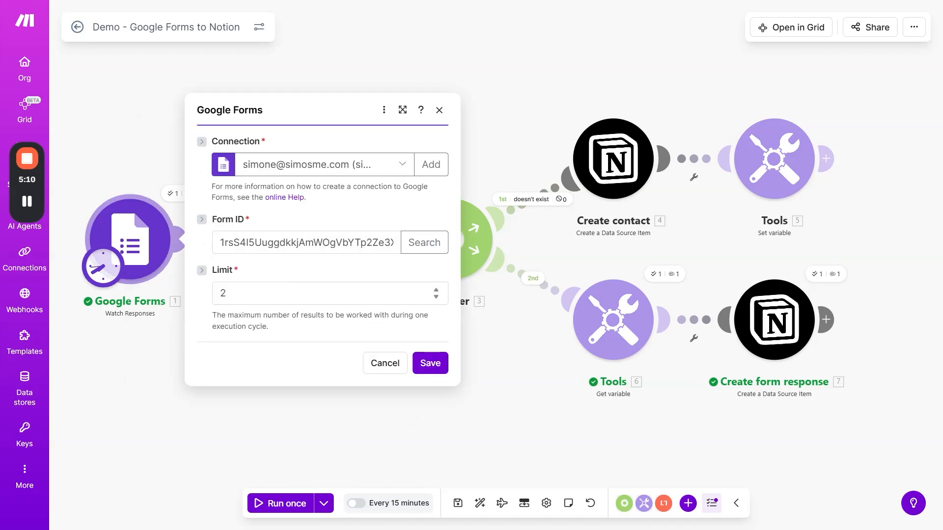
click(246, 294)
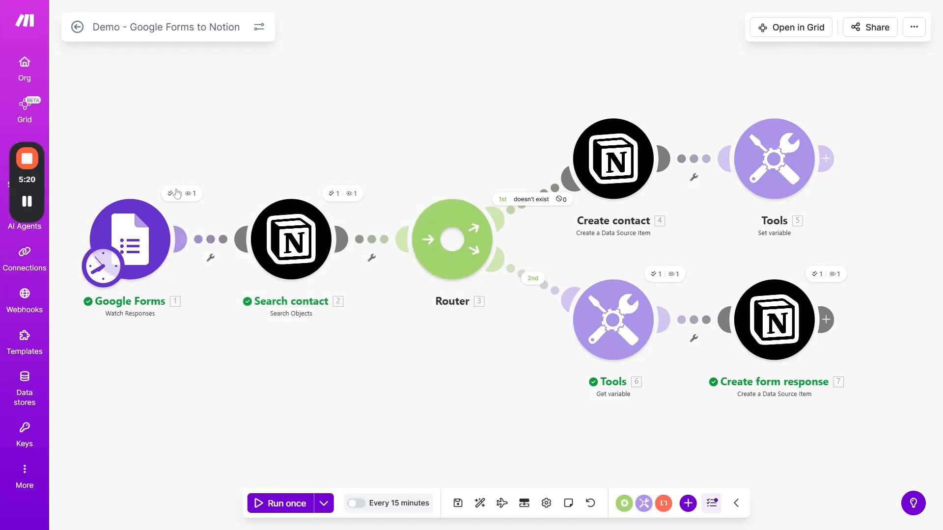
Examine the Google Forms module's output bundle, expanding every answer value under the question about which sessions were attended
click(178, 195)
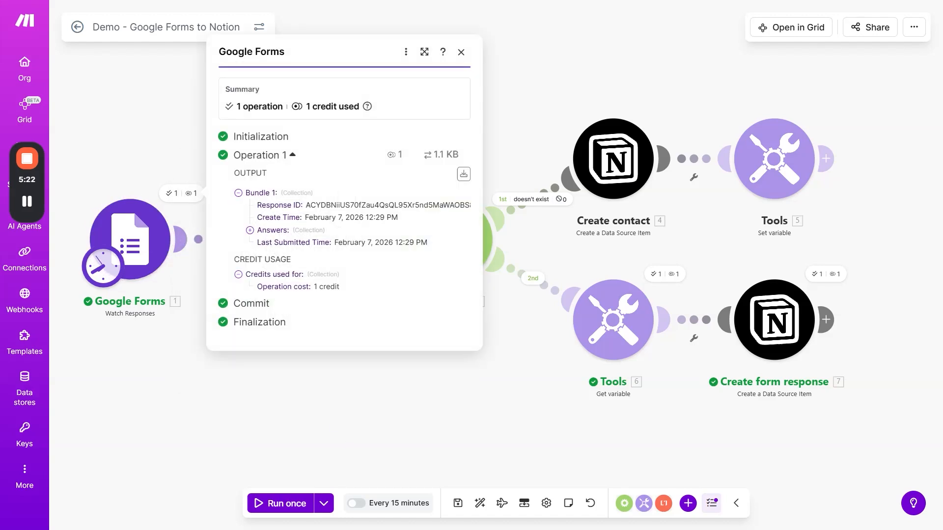
click(288, 234)
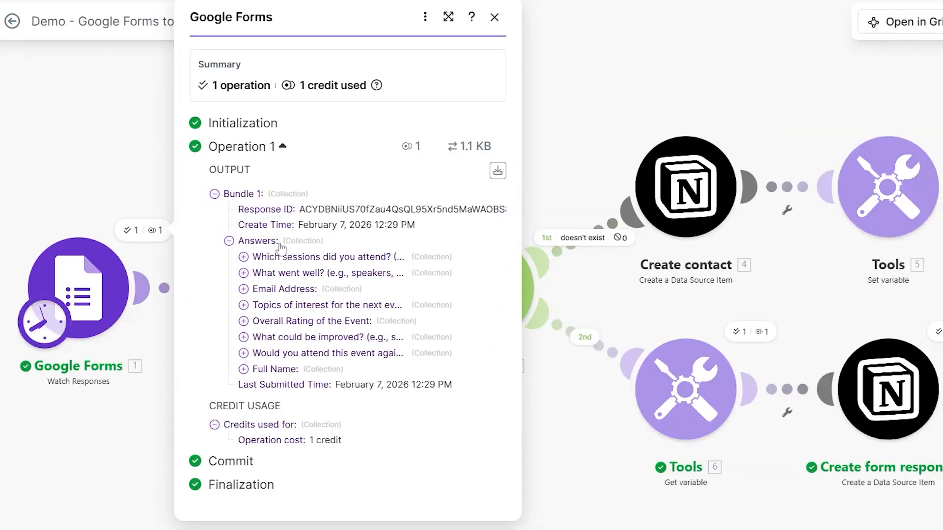
click(280, 257)
click(449, 16)
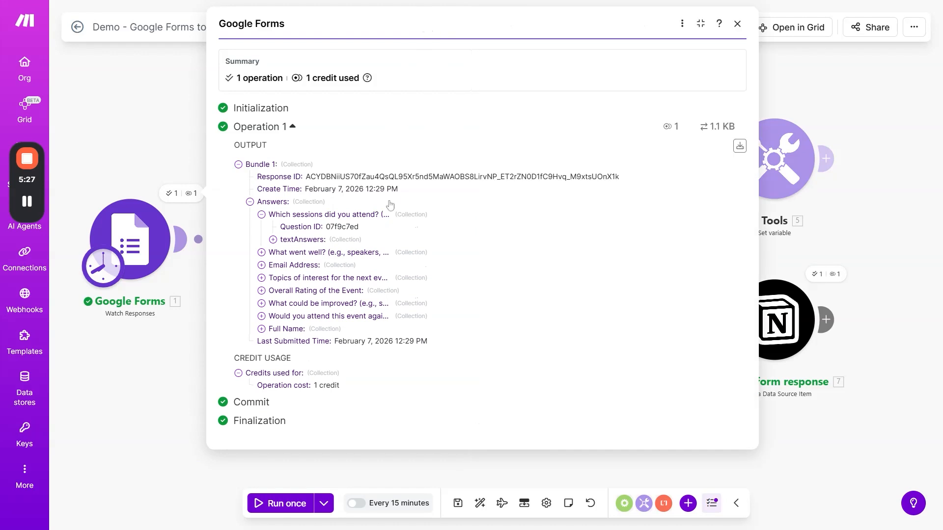
click(315, 240)
click(314, 252)
click(321, 265)
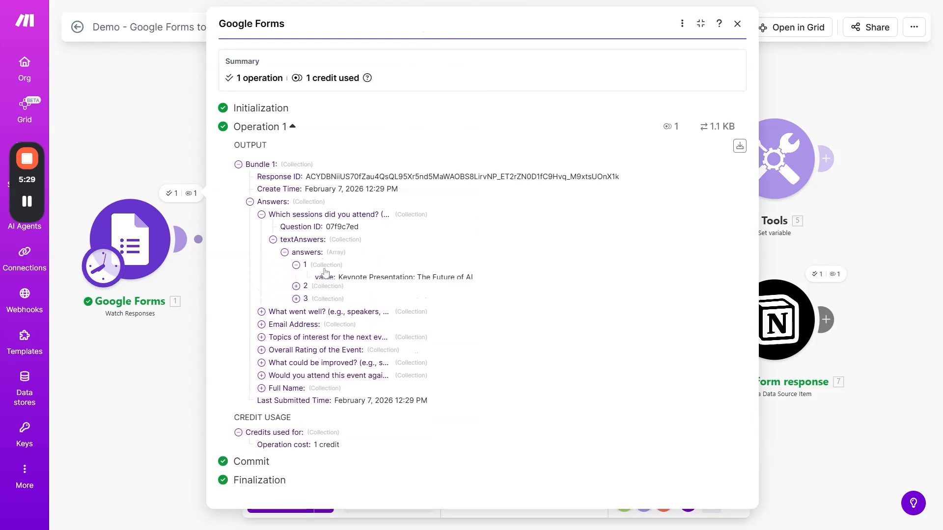
click(351, 291)
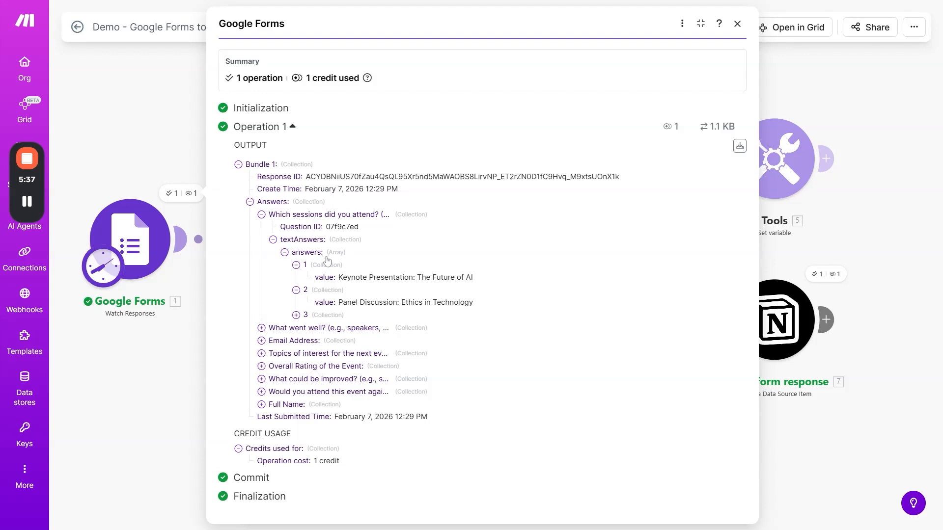
click(354, 318)
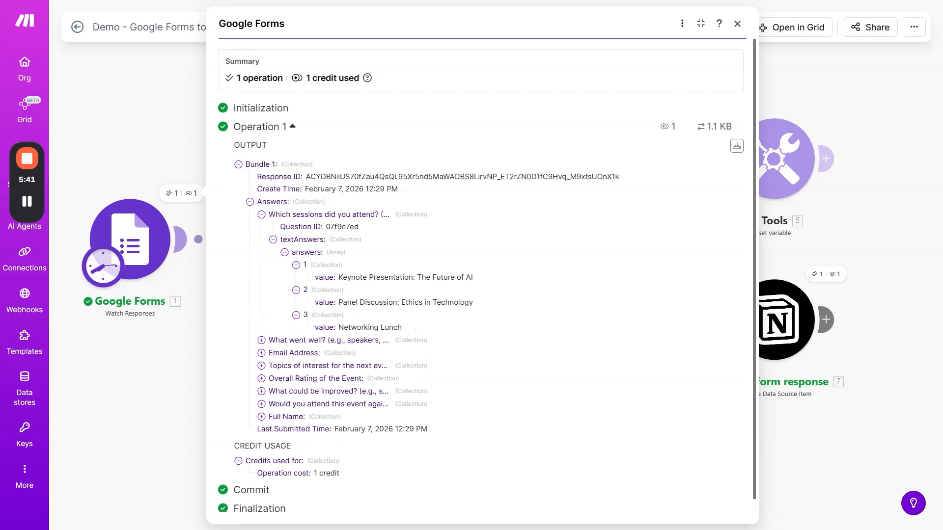
Expand the Email Address answer in the Google Forms output down to its value, highlight it, and close the output
scroll(314, 341, down, 1)
click(315, 340)
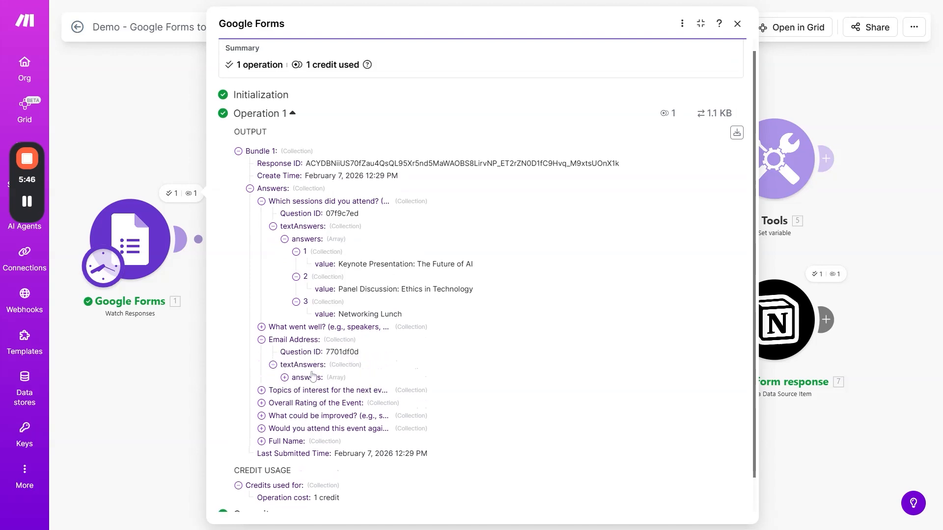
click(343, 380)
scroll(342, 381, down, 2)
click(327, 340)
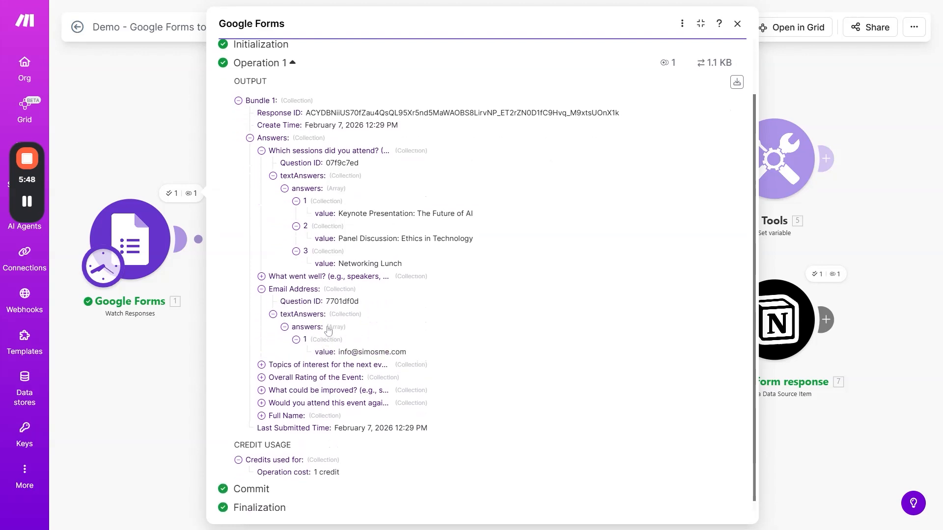
drag(339, 352, 407, 353)
click(406, 353)
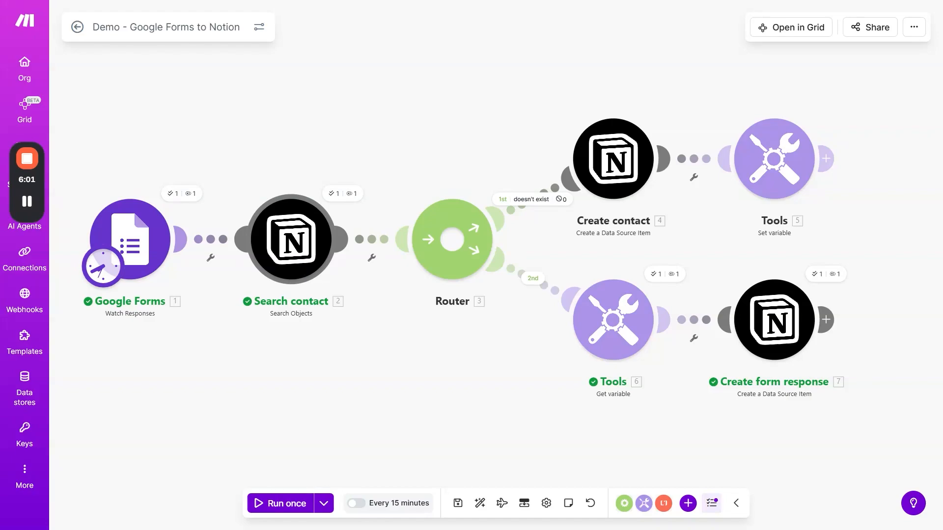
click(184, 196)
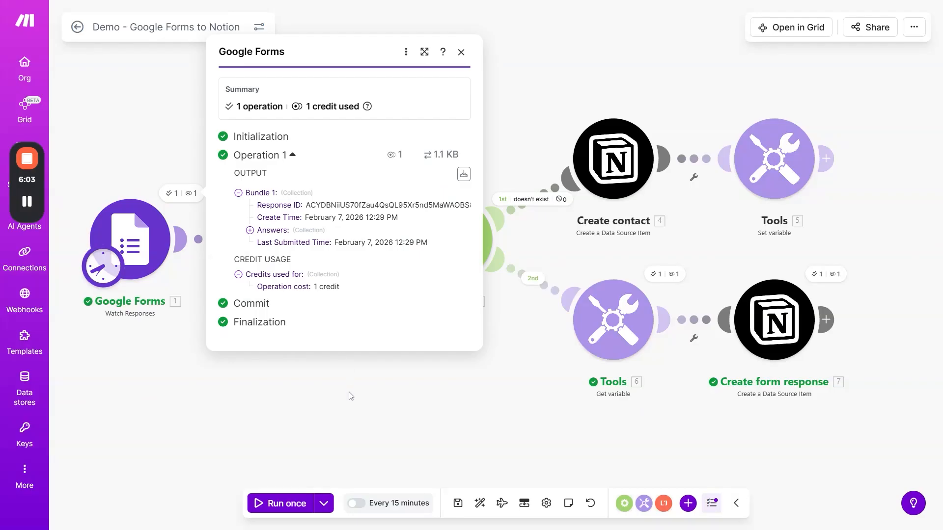
click(349, 398)
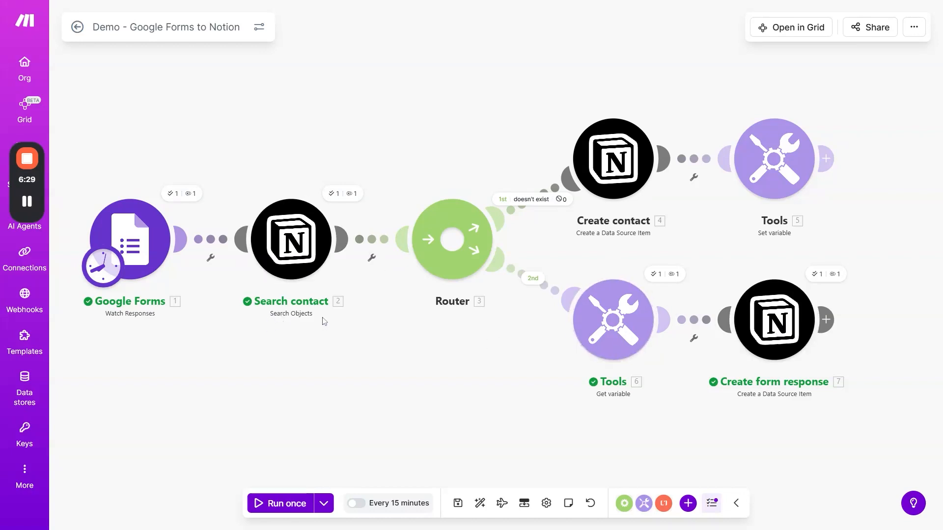
Open the Search contact module, switch to Notion, and copy the data source ID of the Event Feedback Responses database
click(291, 239)
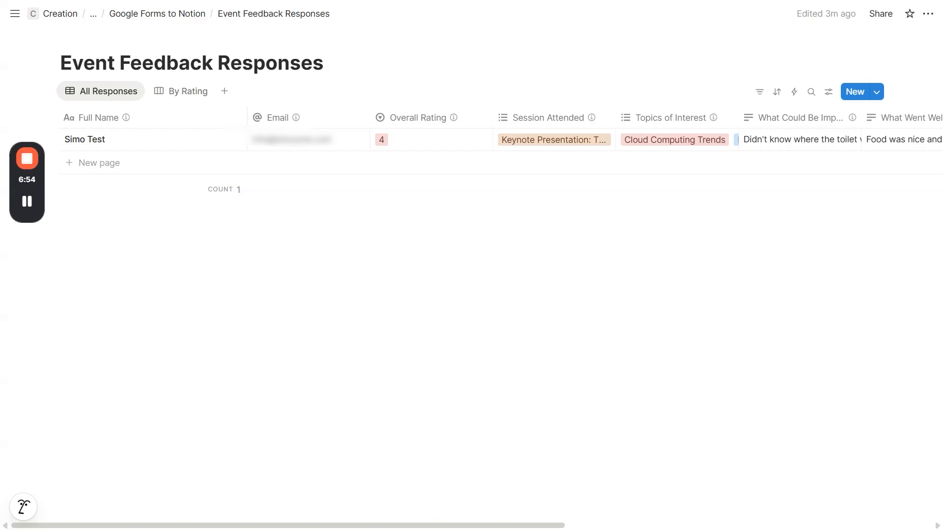
click(828, 92)
click(774, 404)
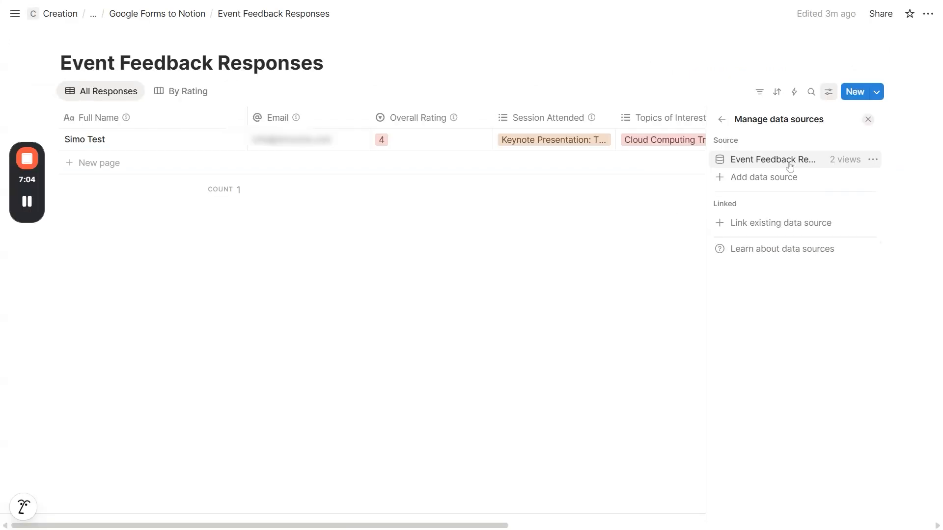
click(873, 159)
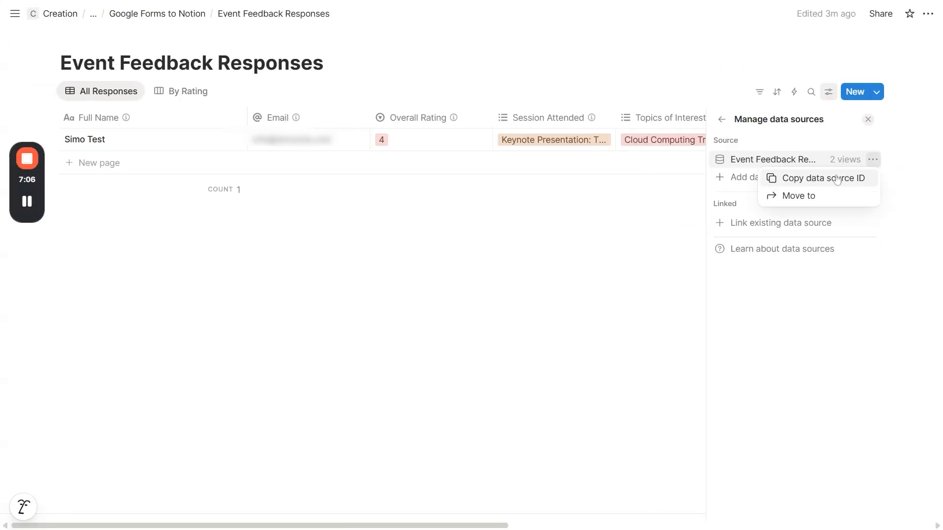
click(827, 179)
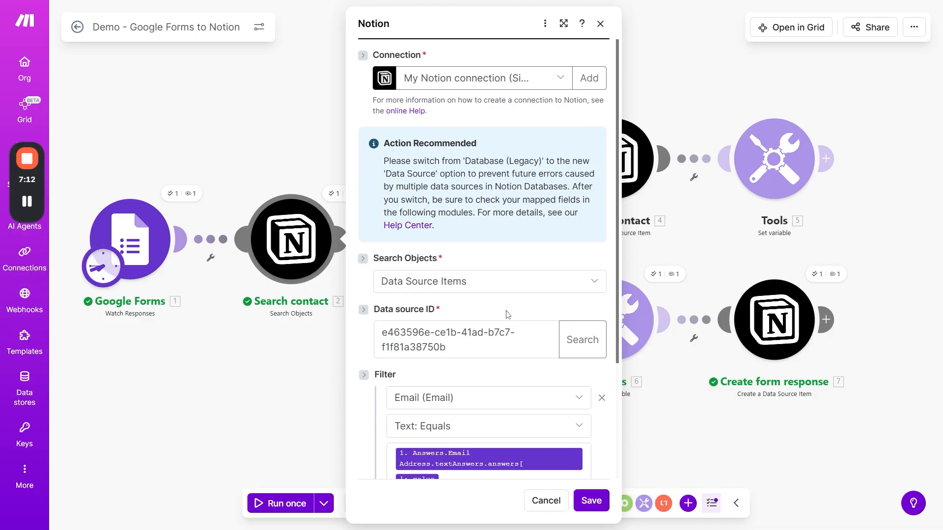
Review the Search contact module's data source ID and Email equals filter in Make, expanding the Email Address textAnswers mapping
scroll(510, 315, down, 1)
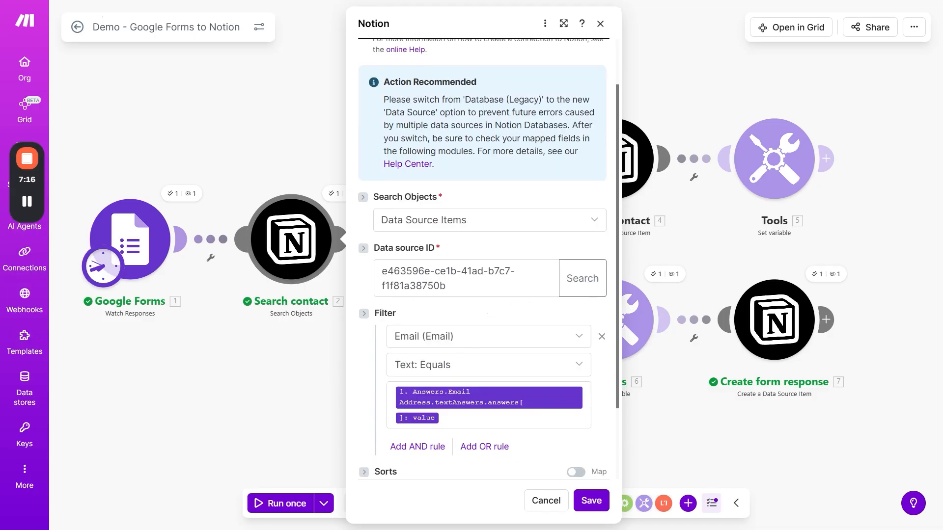
scroll(524, 173, down, 1)
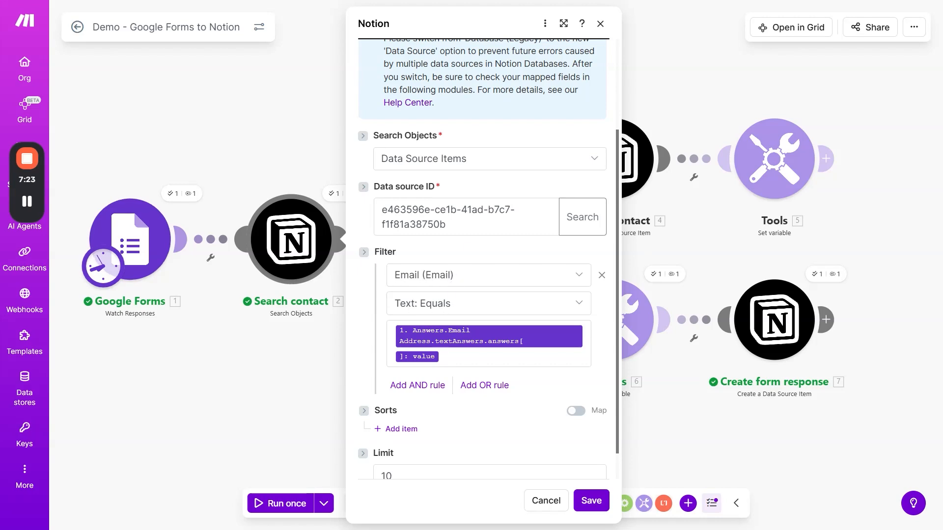
click(491, 356)
click(618, 362)
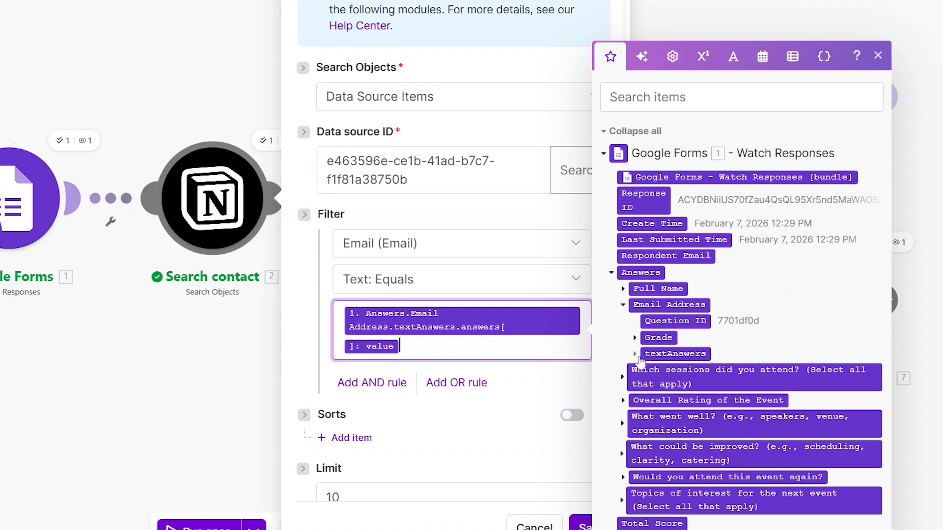
click(635, 355)
click(647, 353)
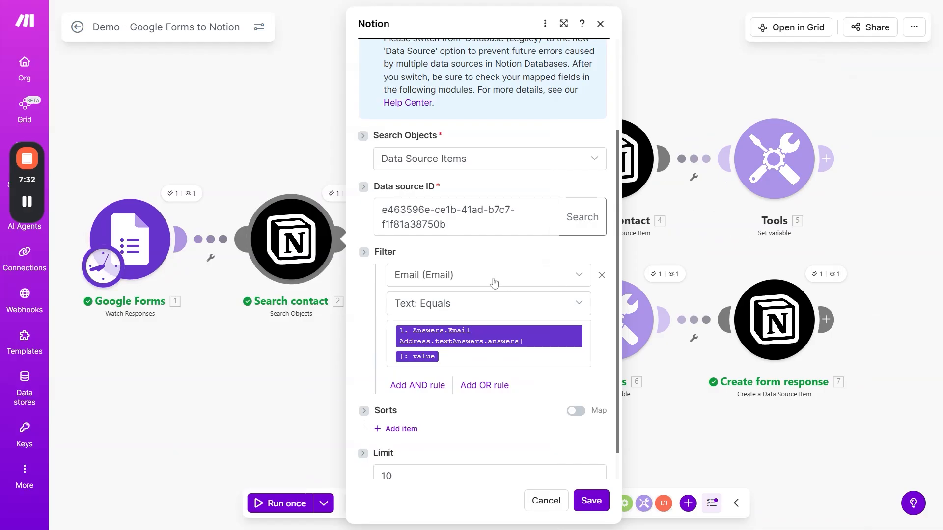
click(244, 396)
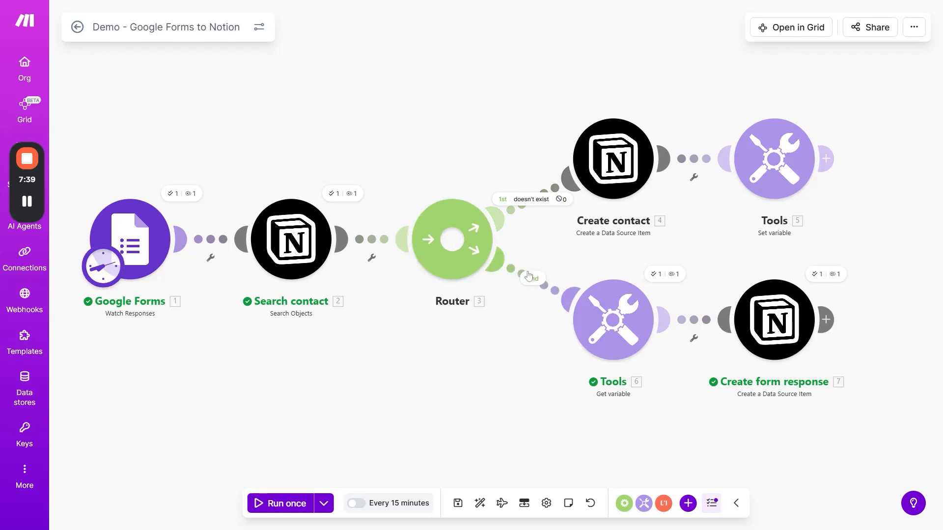
Review the Create contact module's data source ID and its mapped Name and Email fields
click(520, 224)
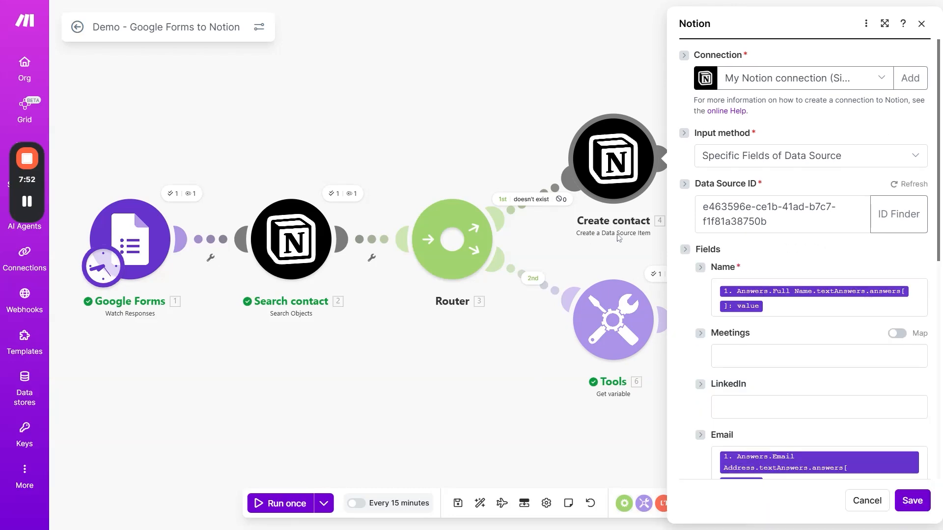
drag(769, 223, 701, 206)
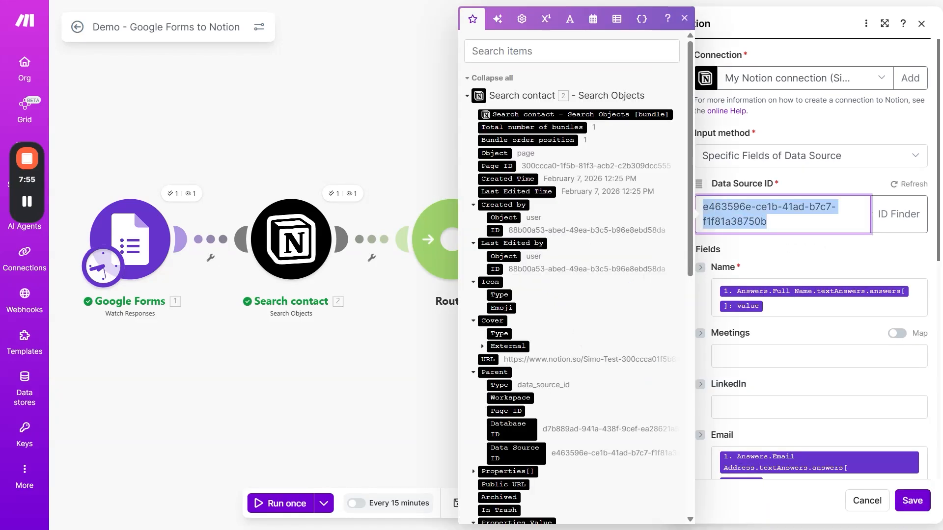
click(801, 187)
scroll(782, 231, down, 2)
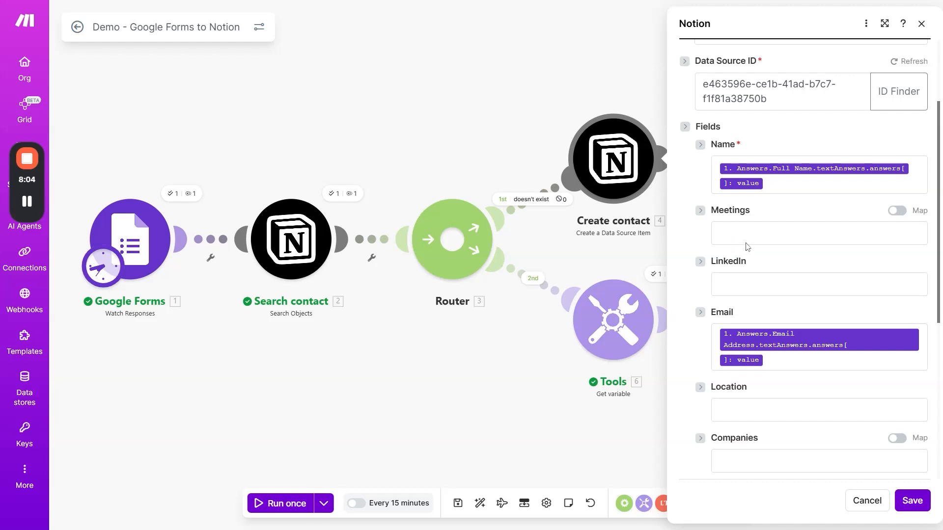
key(Escape)
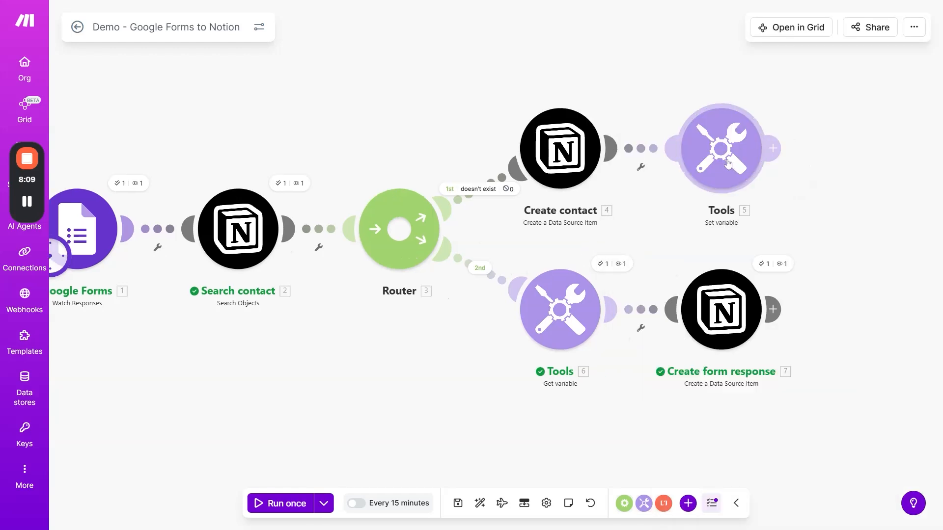
Examine the Set variable module's name notion_contact_id and its value mapped to the Create contact Database Item ID
click(721, 158)
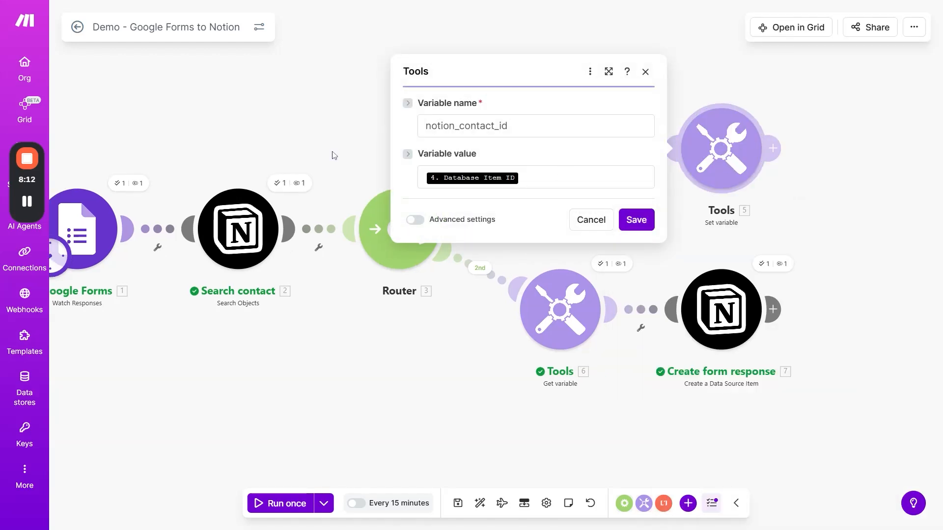
click(811, 178)
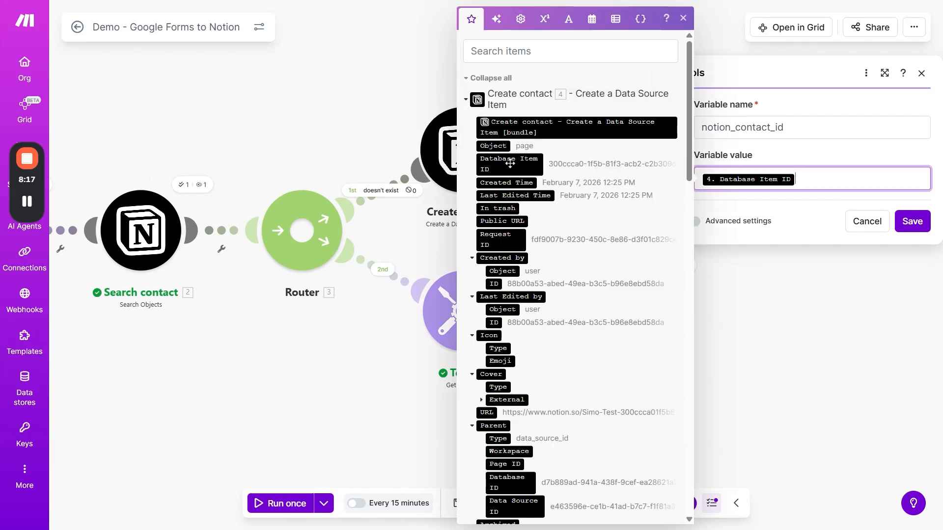
key(Escape)
drag(702, 128, 786, 128)
click(734, 45)
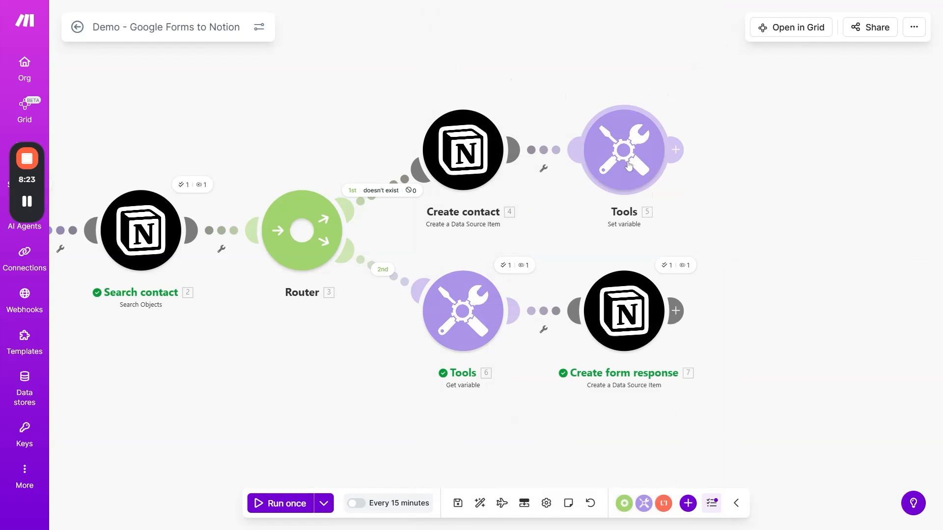
Inspect the fallback option in the router's second route filter and the variable name in the Tools Get variable module
click(364, 269)
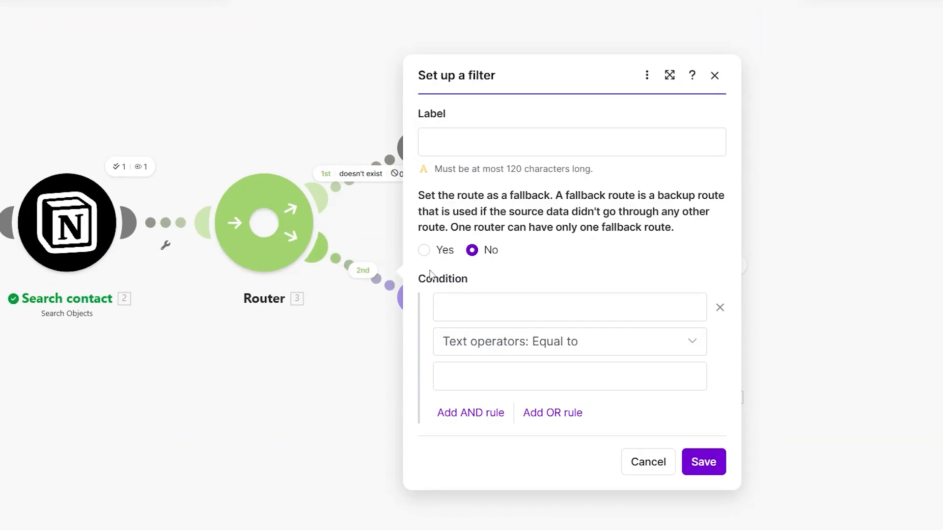
click(355, 295)
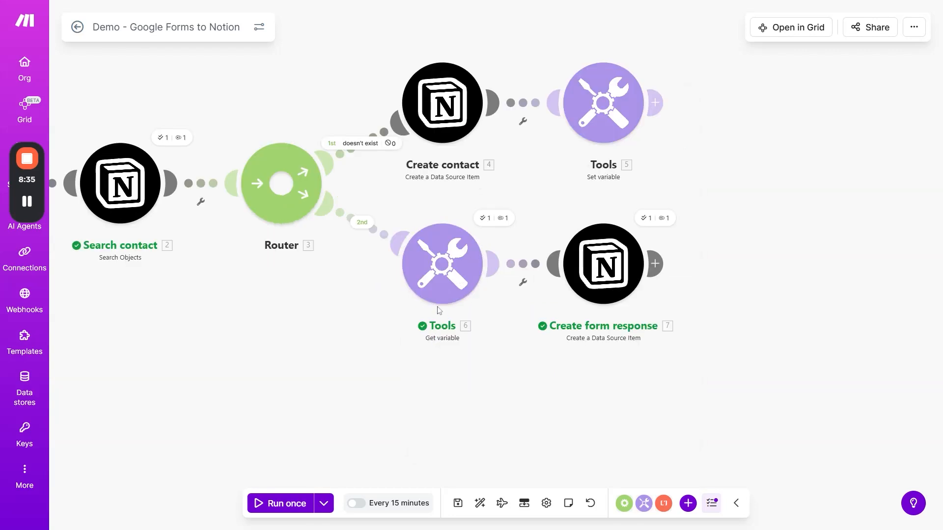
click(440, 278)
click(616, 259)
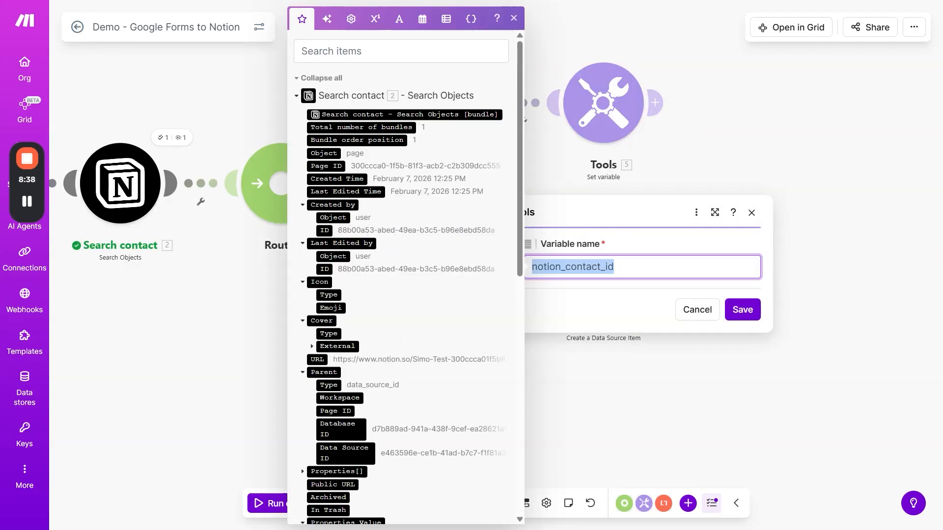
Inspect the Search contact module's last run output and highlight the Page ID of the found contact
click(638, 246)
click(610, 374)
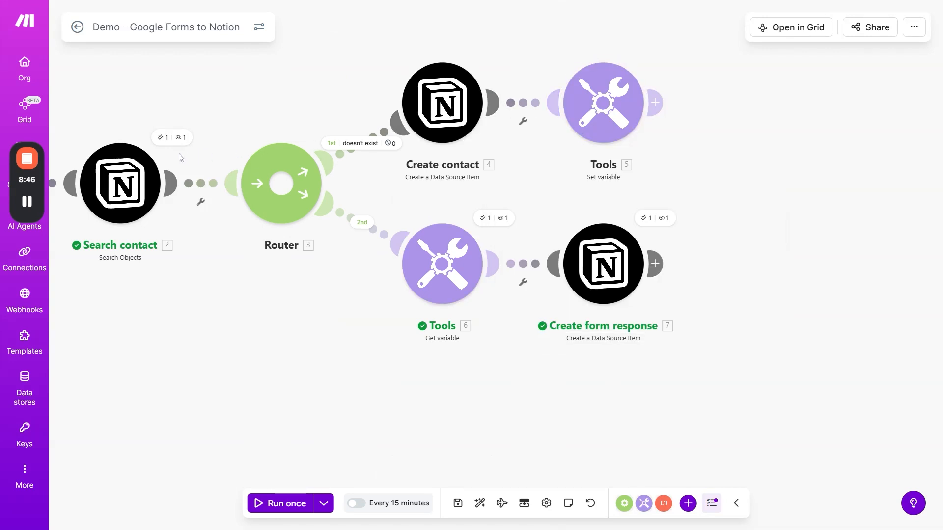
click(179, 138)
drag(279, 270, 429, 271)
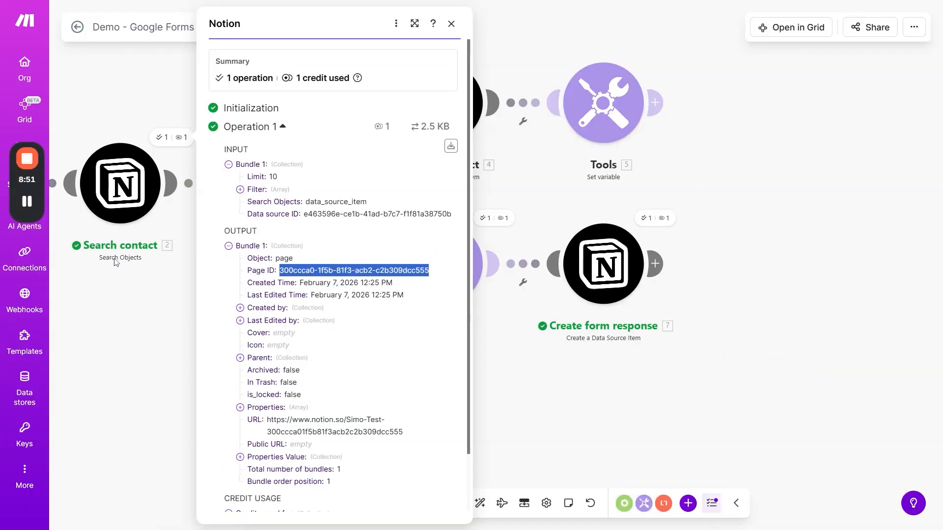
click(131, 311)
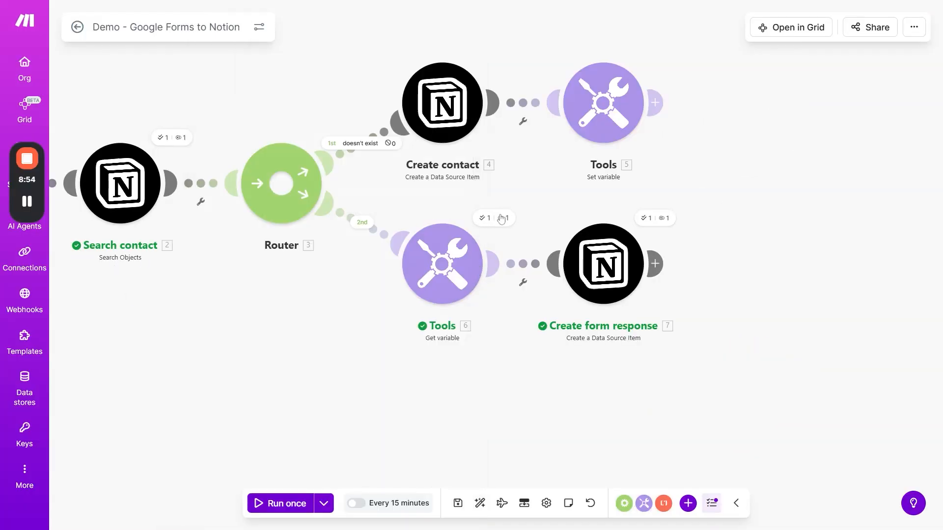
Inspect the Get variable module's last run output and highlight its notion_contact_id value
click(502, 219)
drag(667, 273, 637, 271)
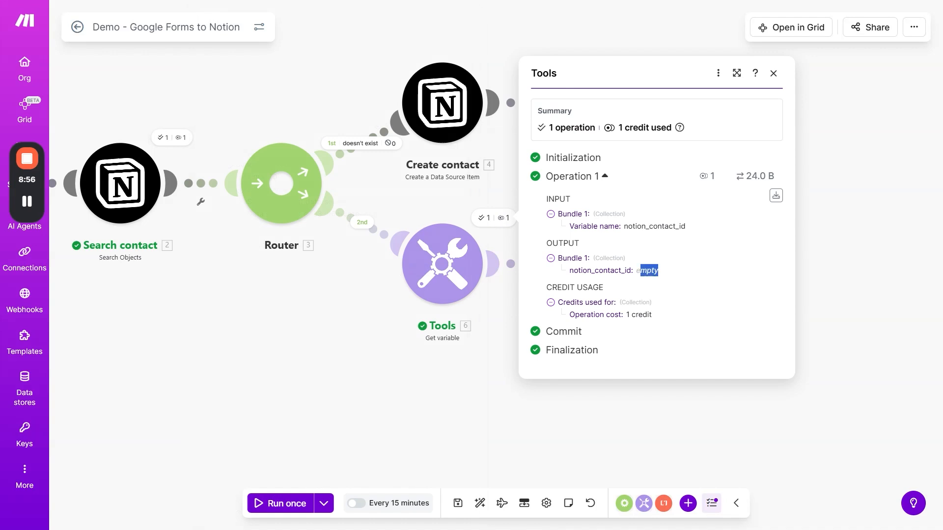
click(508, 391)
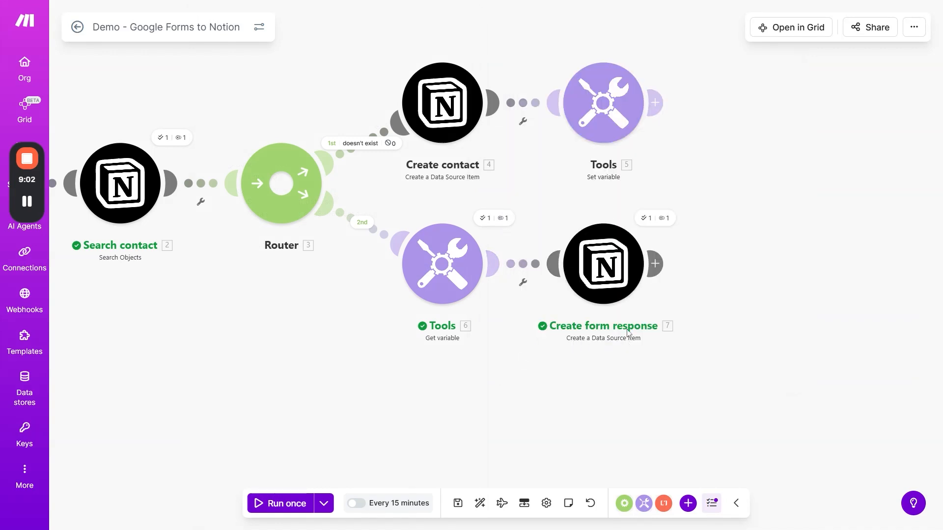
Open the Create form response module's settings in an enlarged view and review its data source ID and mapped fields
click(600, 275)
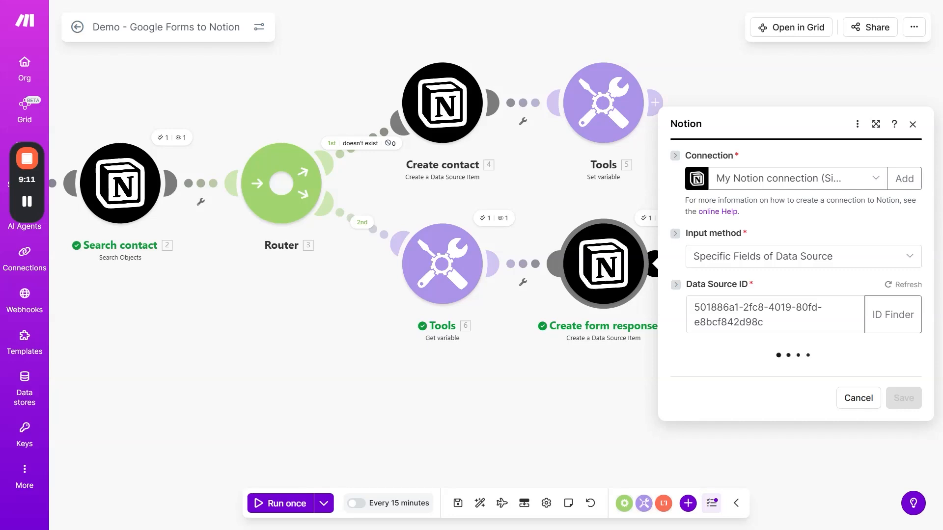
click(876, 24)
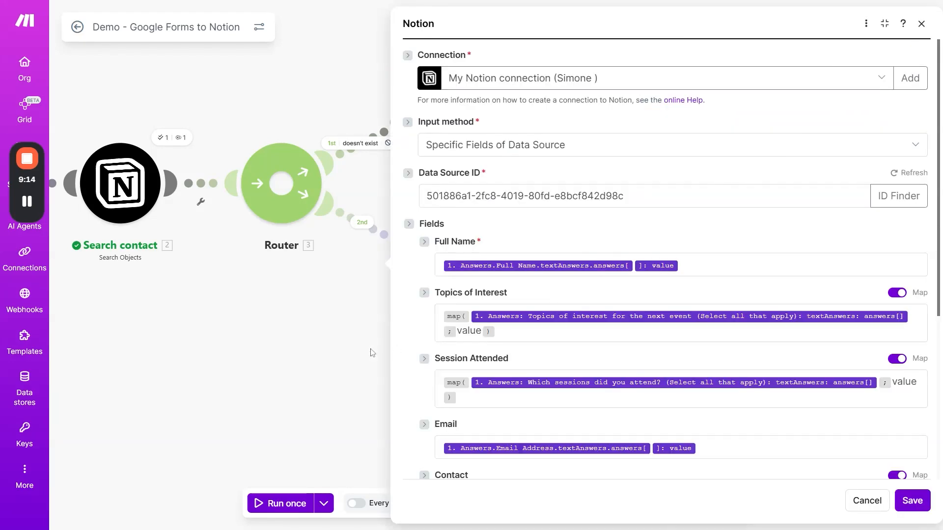
scroll(604, 233, down, 1)
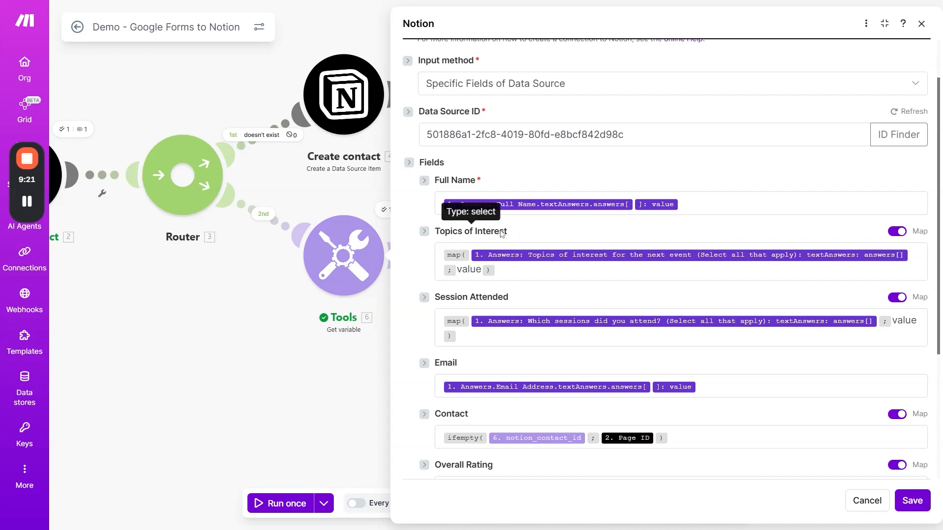
Examine the Topics of Interest map() formula, expanding the matching Google Forms answer through textAnswers and answers[] to its value key
click(590, 270)
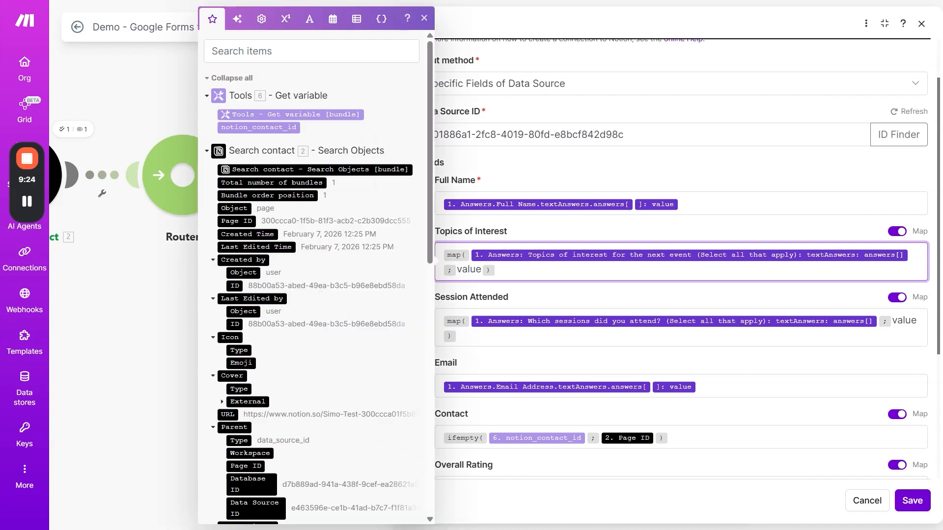
click(271, 157)
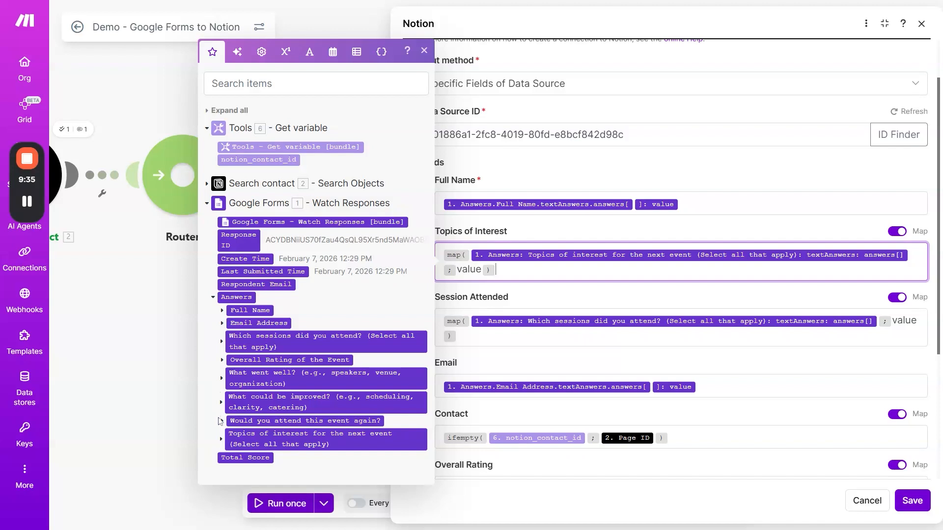
click(222, 439)
click(232, 464)
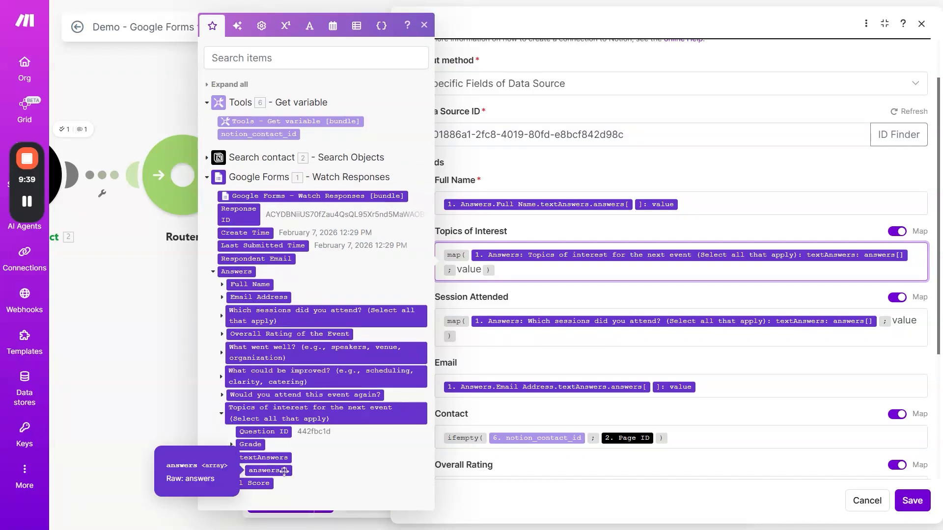
click(457, 270)
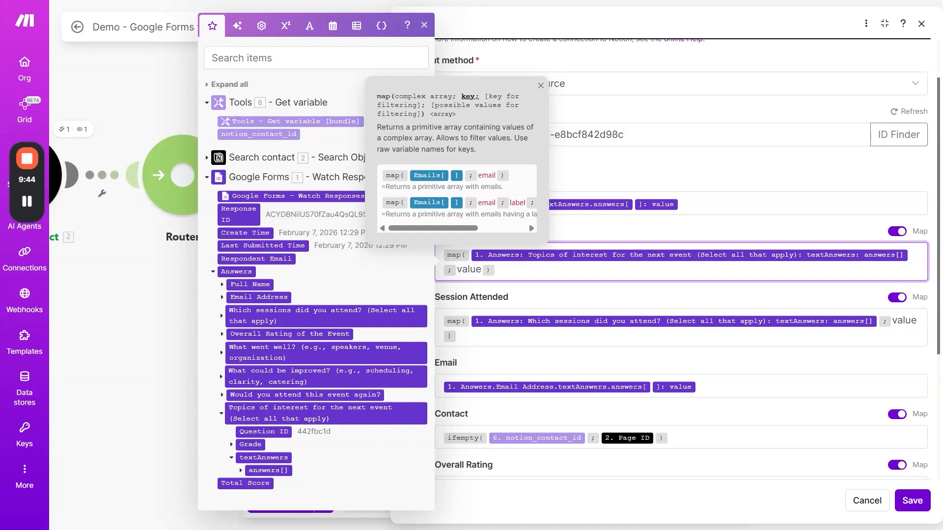
click(243, 471)
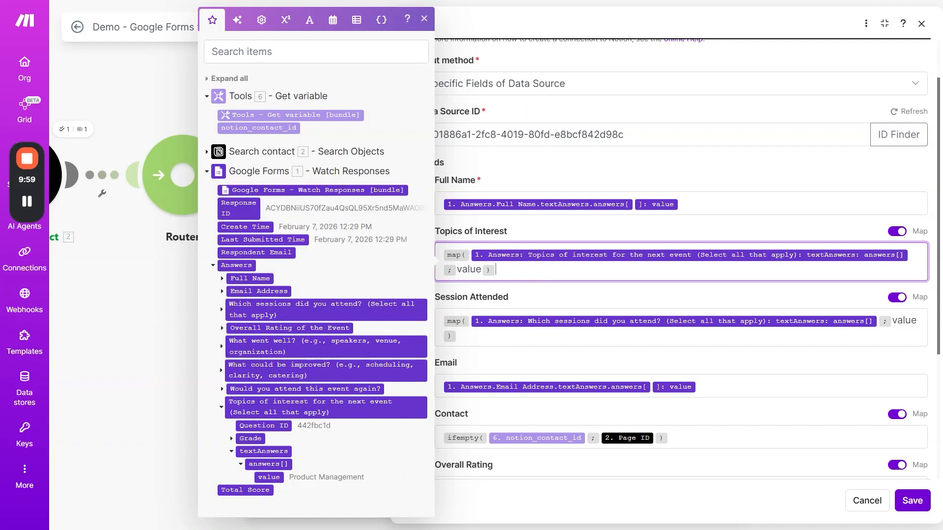
click(532, 298)
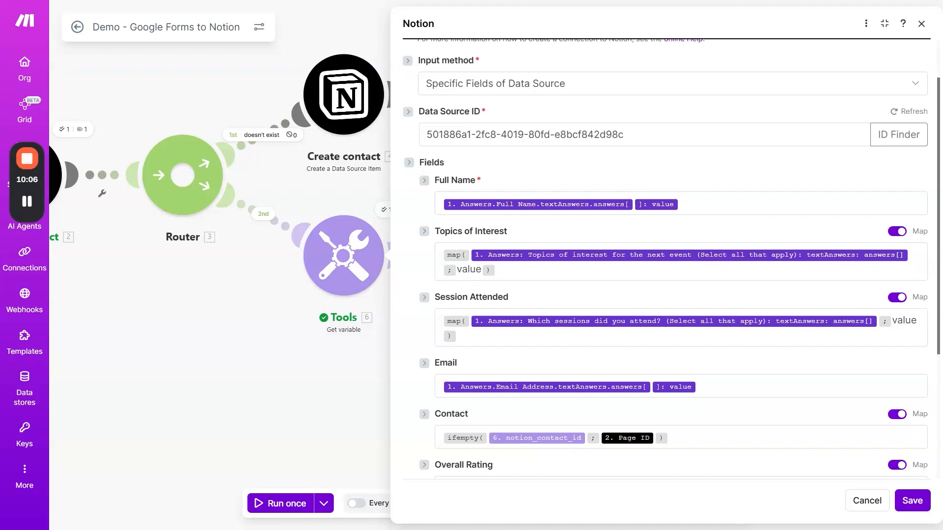
Review the Session Attended mapping and the Contact field's ifempty formula with notion_contact_id and Page ID against the scenario's search and router modules
scroll(506, 181, down, 3)
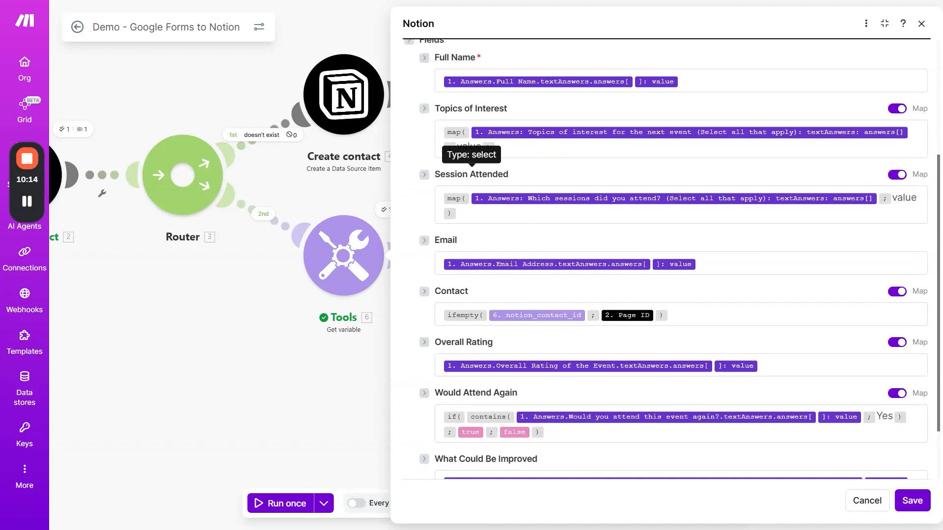
scroll(471, 169, down, 2)
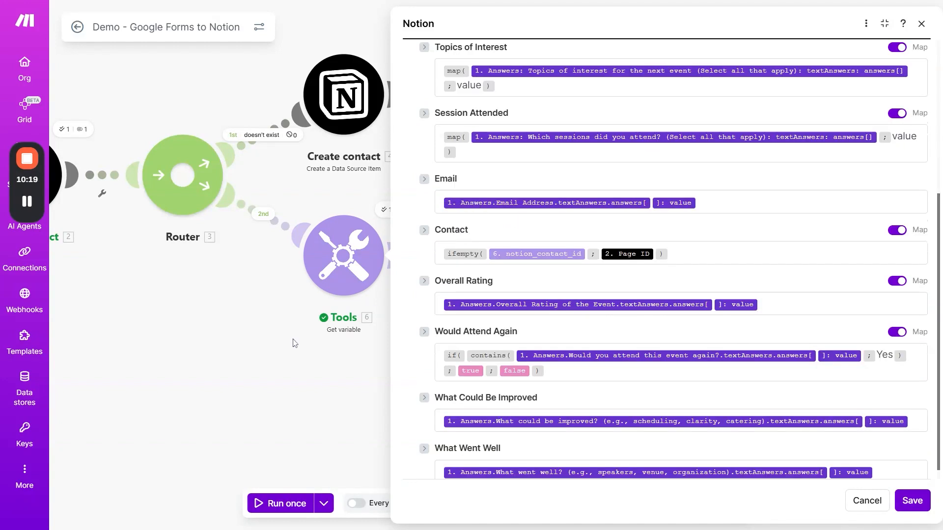
mouse_move(649, 249)
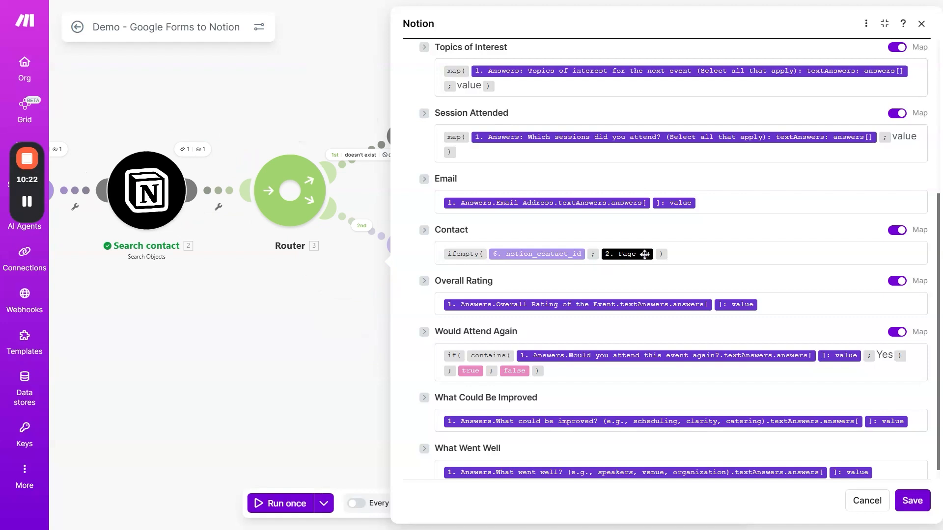
scroll(332, 328, down, 2)
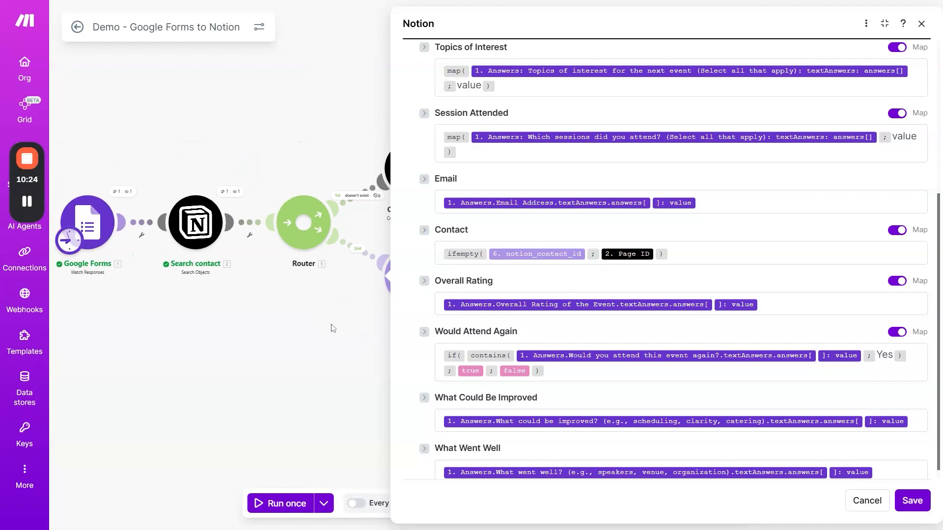
drag(329, 326, 295, 312)
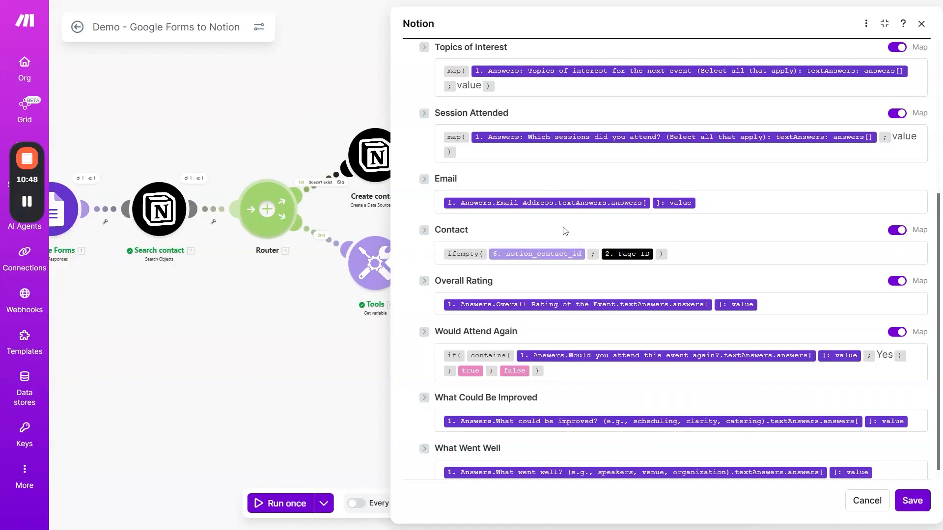
Examine the Would Attend Again formula, an if() with contains() testing the answer for Yes and returning true or false
scroll(565, 231, down, 1)
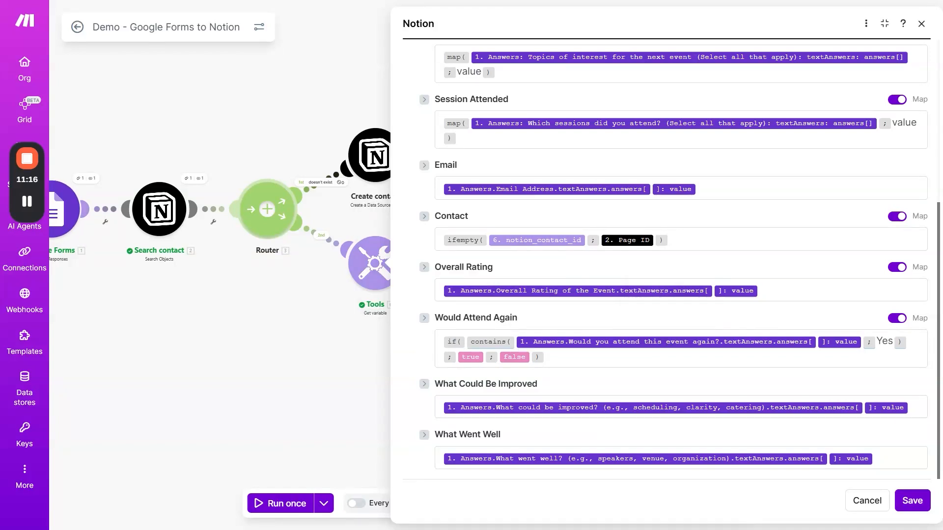
double_click(884, 342)
click(688, 357)
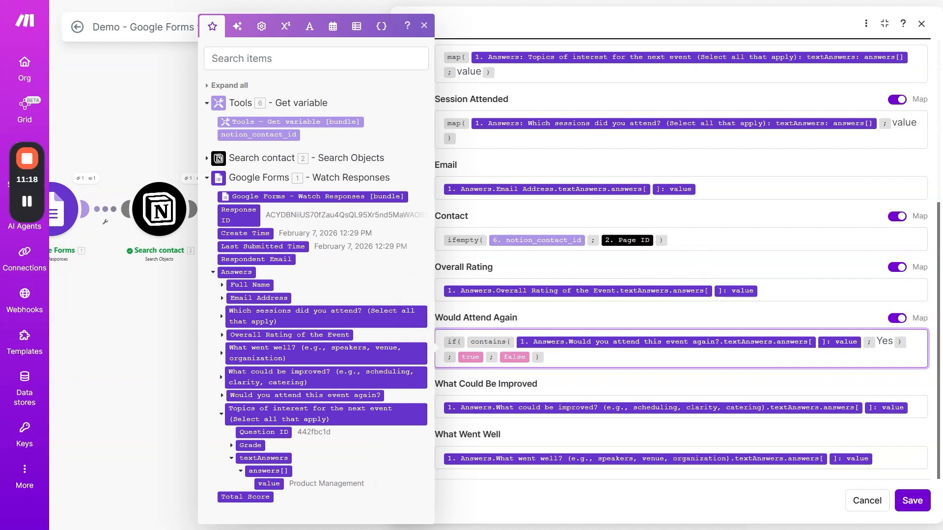
click(485, 357)
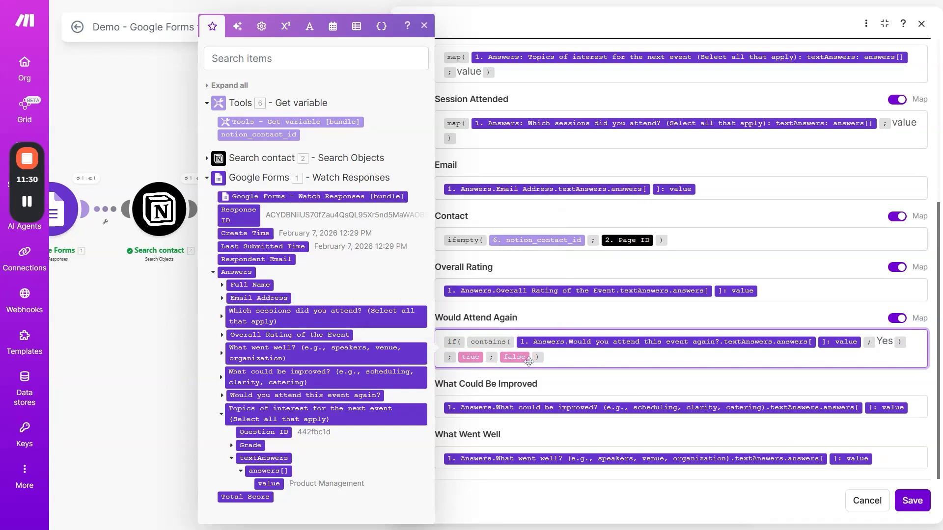
click(620, 322)
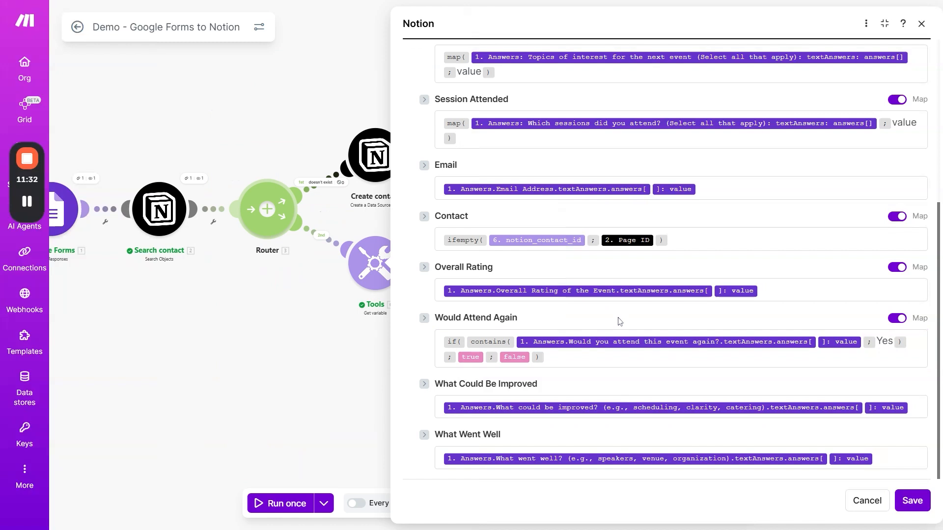